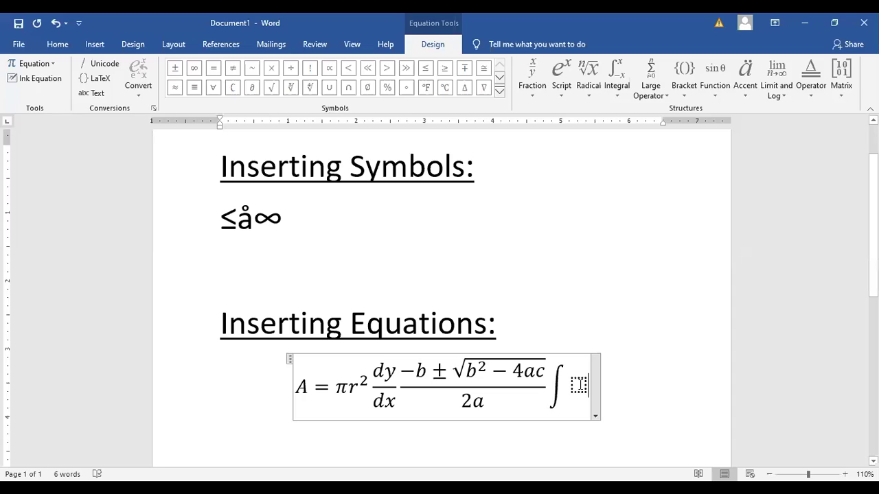
# - Delete the trailing integral, try a tilde accent at the equation's end, then delete its empty placeholder
pyautogui.press('Left')
pyautogui.press('Left')
pyautogui.press('Delete')
pyautogui.press('Delete')
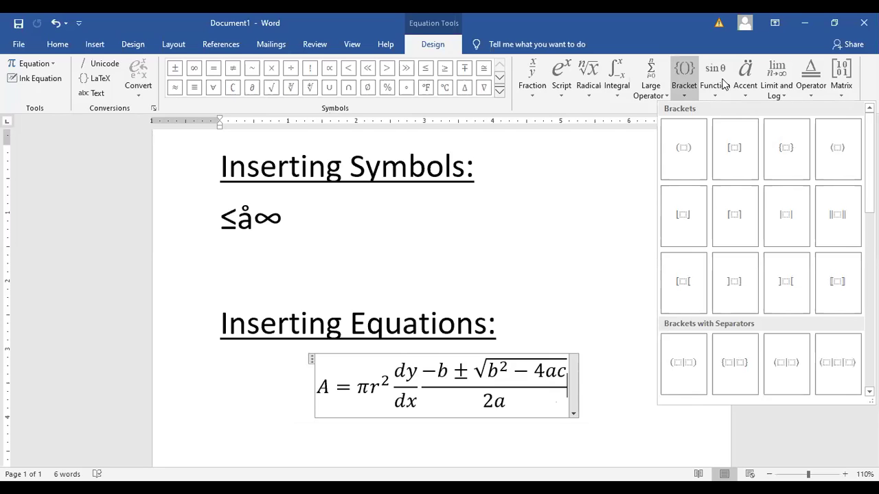
pyautogui.click(722, 81)
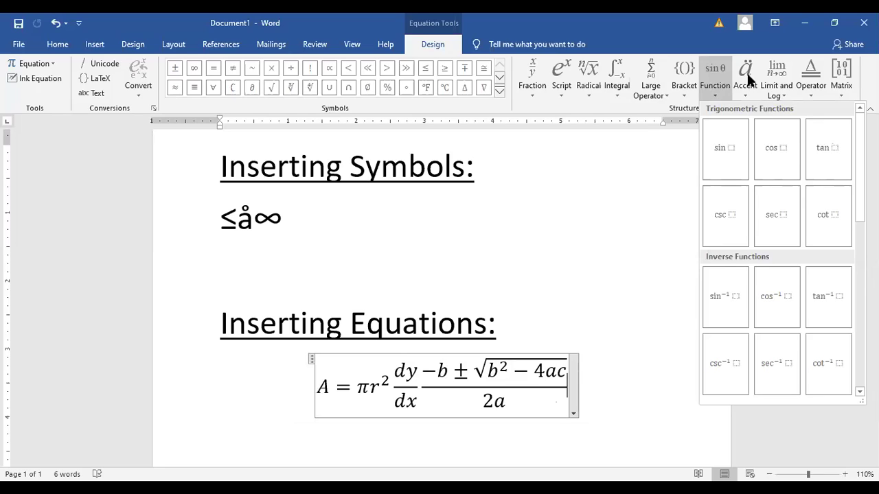
pyautogui.click(749, 80)
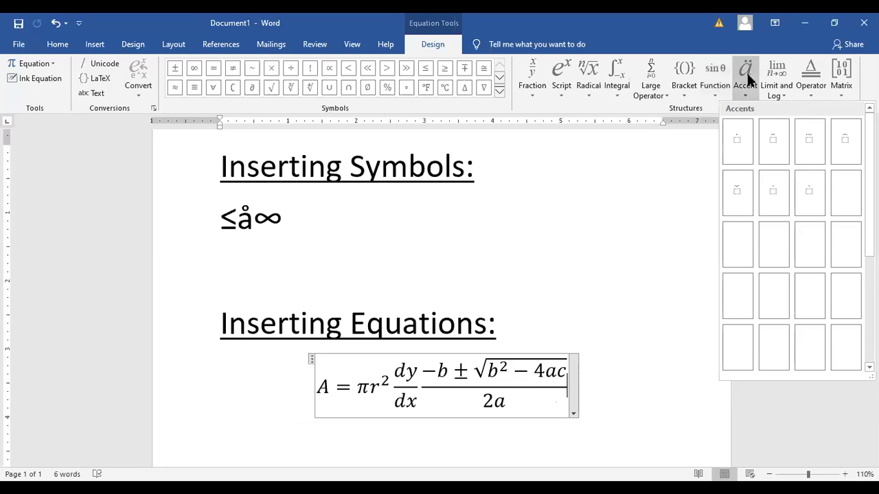
pyautogui.click(740, 248)
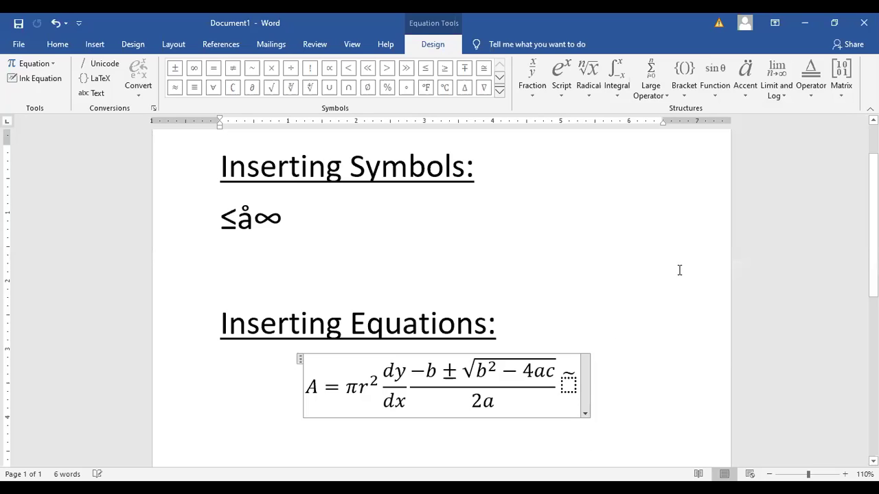
pyautogui.click(571, 388)
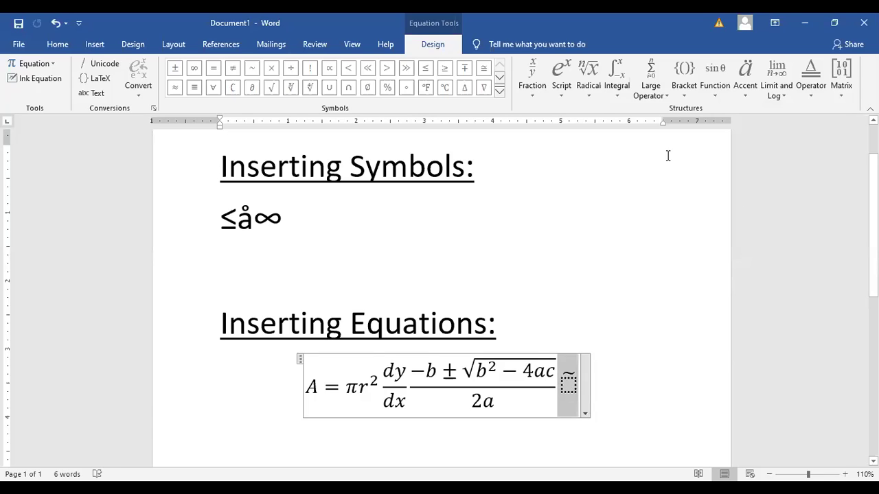
pyautogui.press('Delete')
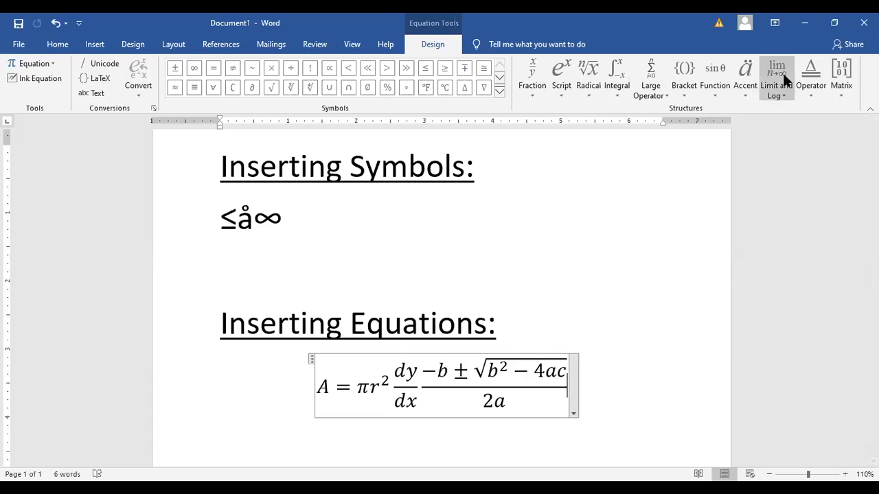
# - Browse the Limit, Operator and Matrix galleries and insert a 3×3 identity matrix after the fraction
pyautogui.click(782, 73)
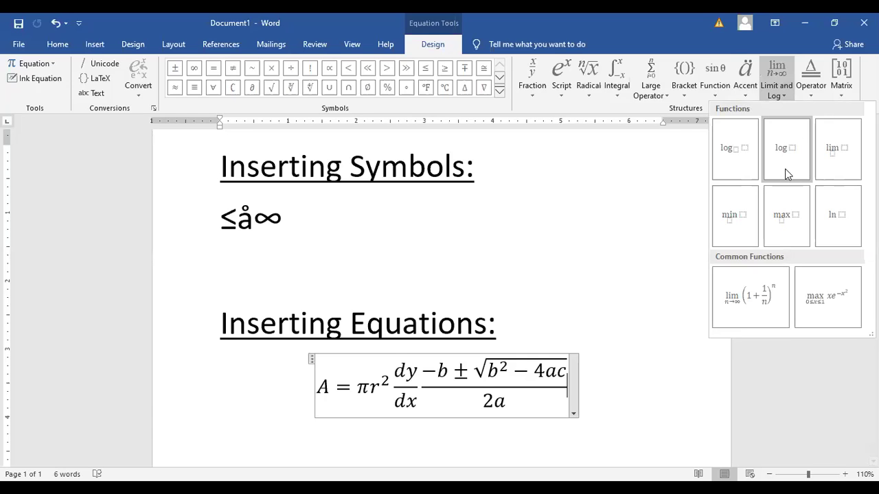
pyautogui.click(812, 81)
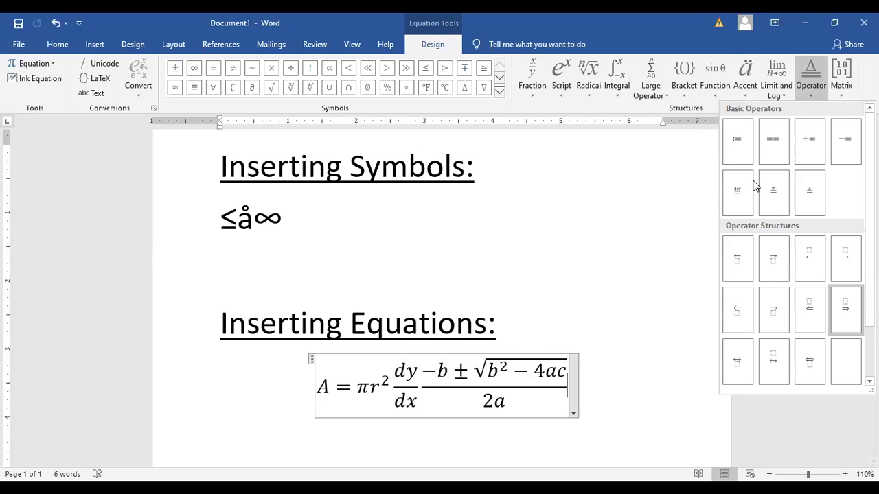
pyautogui.click(842, 72)
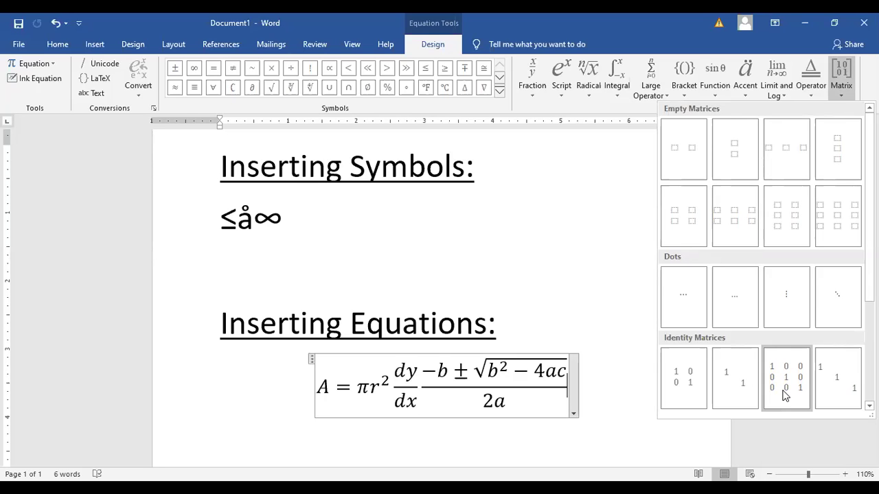
pyautogui.press('Left')
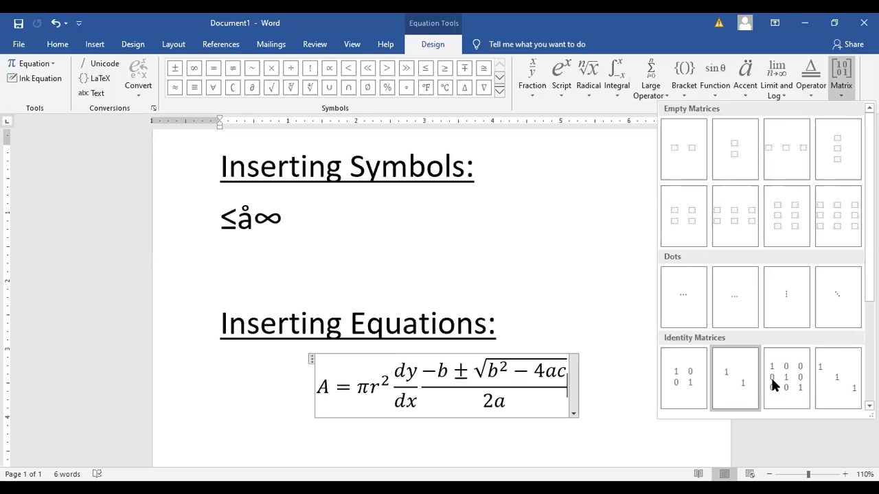
pyautogui.press('Return')
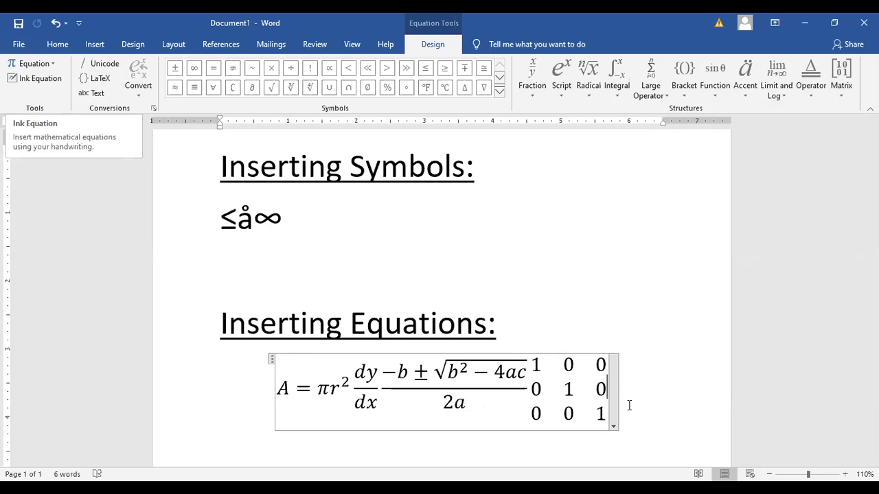
pyautogui.click(604, 412)
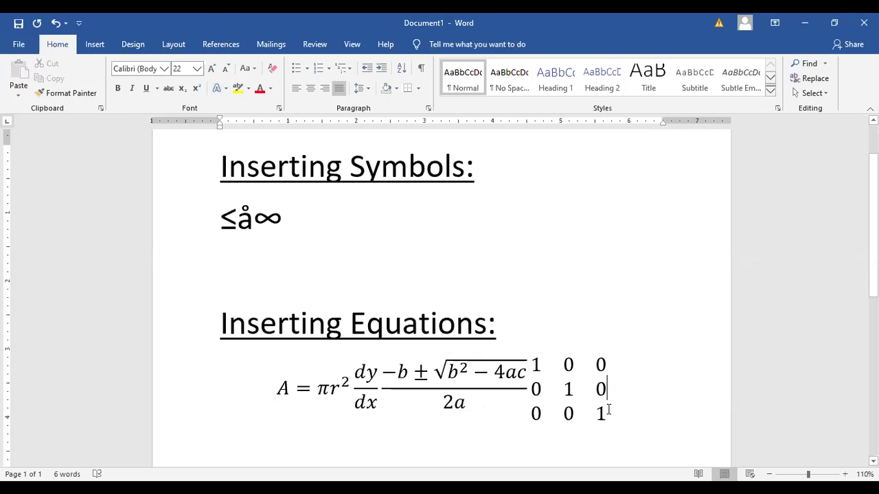
# - Undo away the old equation and start a new ink equation under Inserting Equations
pyautogui.click(608, 409)
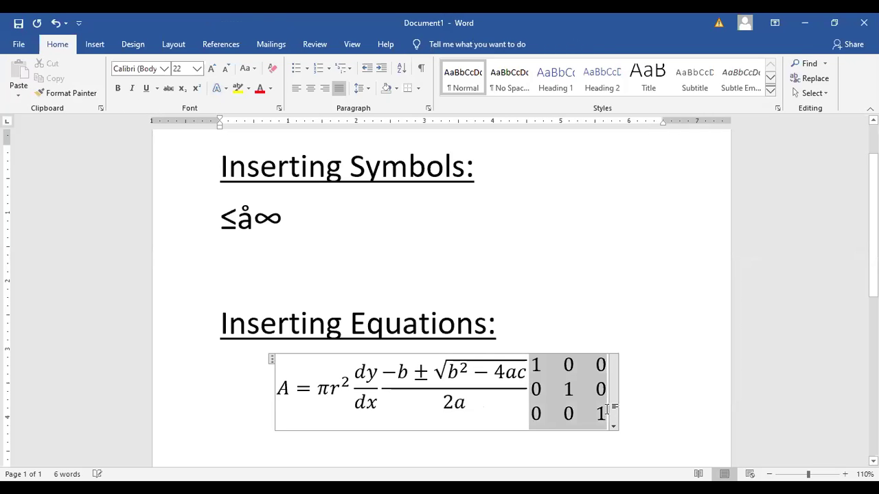
pyautogui.hotkey('ctrl', 'z')
pyautogui.hotkey('ctrl', 'z')
pyautogui.hotkey('ctrl', 'z')
pyautogui.hotkey('ctrl', 'z')
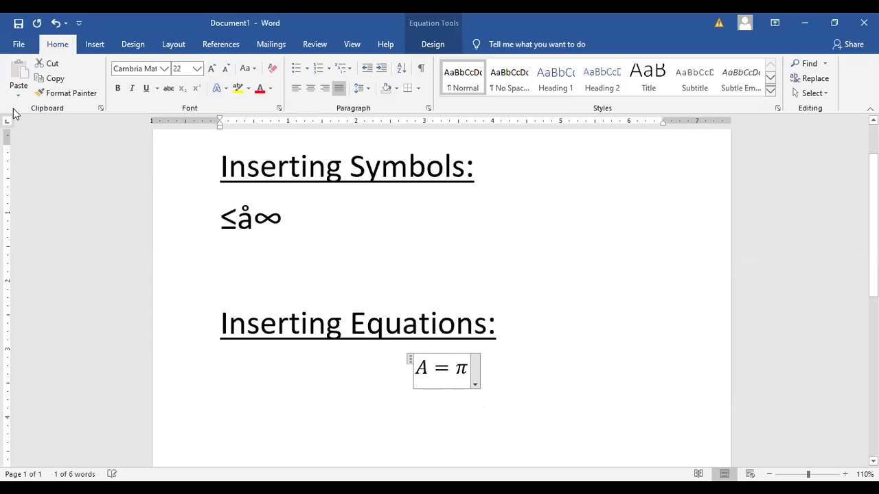
pyautogui.hotkey('ctrl', 'z')
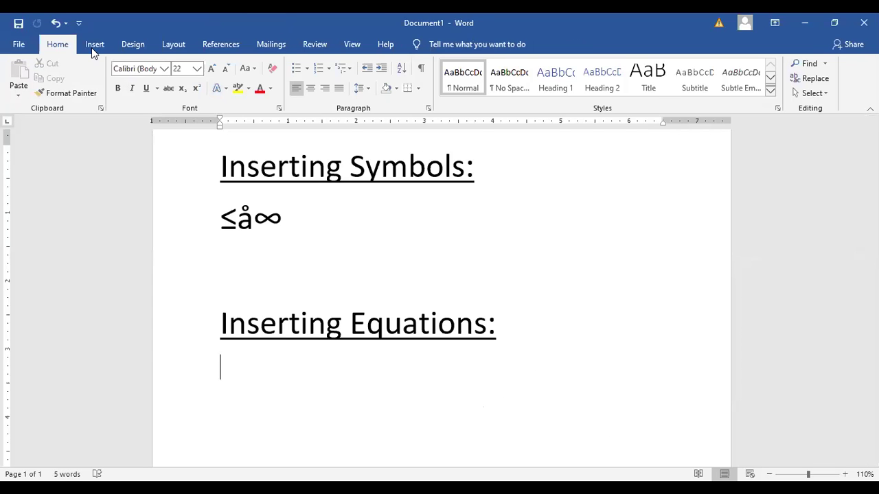
pyautogui.scroll(-1, 668, 76)
pyautogui.click(732, 64)
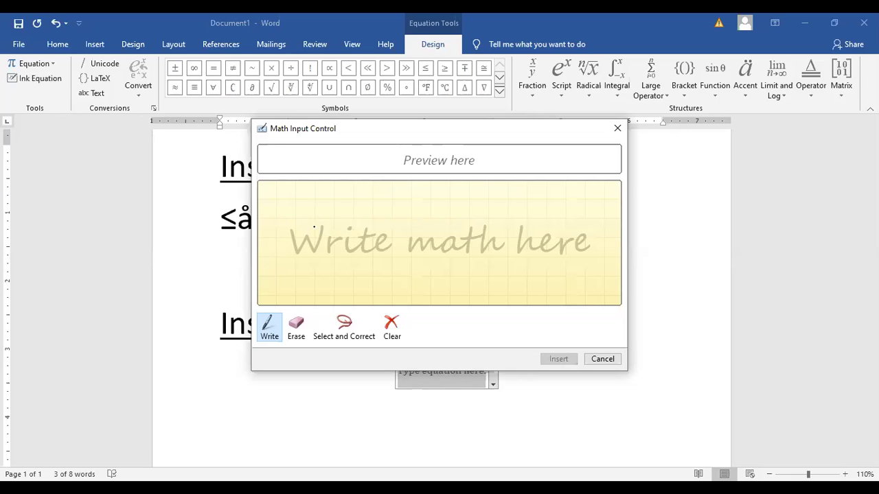
# - Handwrite f(x) = sin x in Math Input Control and insert the recognised equation
pyautogui.moveTo(314, 224); pyautogui.dragTo(322, 225)
pyautogui.moveTo(317, 258)
pyautogui.mouseDown()
pyautogui.moveTo(315, 227)
pyautogui.moveTo(313, 241)
pyautogui.moveTo(327, 241)
pyautogui.mouseUp()
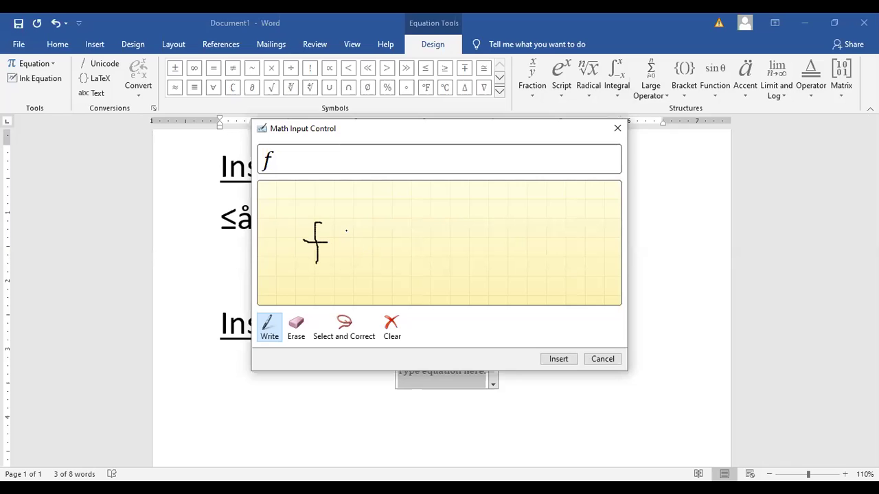
pyautogui.moveTo(347, 231)
pyautogui.mouseDown()
pyautogui.moveTo(352, 268)
pyautogui.moveTo(364, 256)
pyautogui.moveTo(355, 262)
pyautogui.moveTo(377, 266)
pyautogui.mouseUp()
pyautogui.moveTo(377, 232)
pyautogui.mouseDown()
pyautogui.moveTo(390, 267)
pyautogui.moveTo(376, 278)
pyautogui.mouseUp()
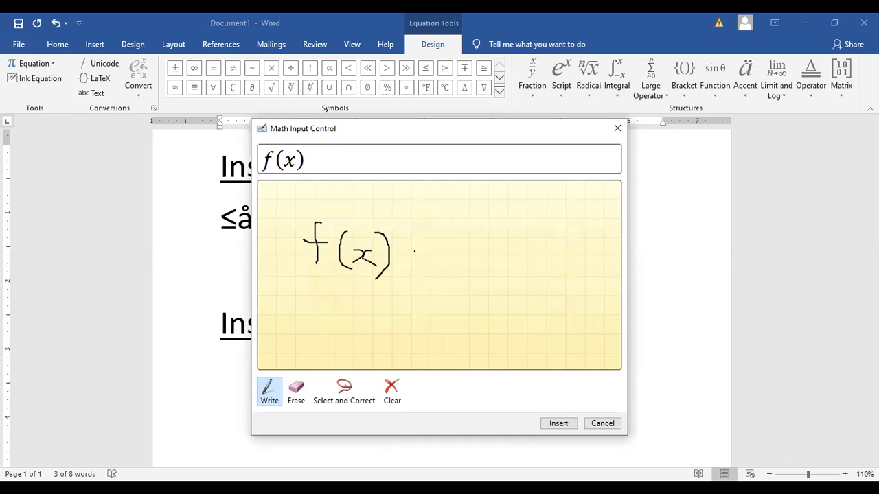
pyautogui.moveTo(410, 251); pyautogui.dragTo(424, 264)
pyautogui.moveTo(451, 248)
pyautogui.mouseDown()
pyautogui.moveTo(441, 253)
pyautogui.moveTo(454, 258)
pyautogui.moveTo(436, 266)
pyautogui.moveTo(462, 271)
pyautogui.mouseUp()
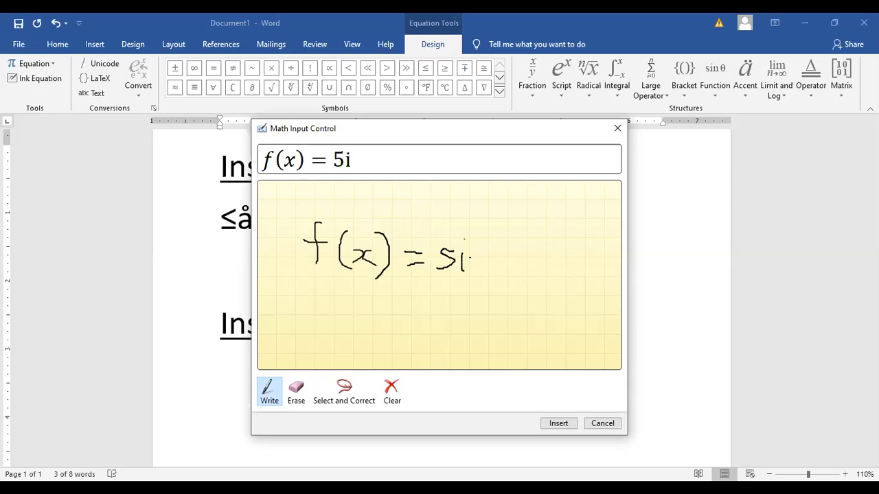
pyautogui.moveTo(471, 252)
pyautogui.mouseDown()
pyautogui.moveTo(472, 267)
pyautogui.moveTo(477, 254)
pyautogui.moveTo(487, 260)
pyautogui.mouseUp()
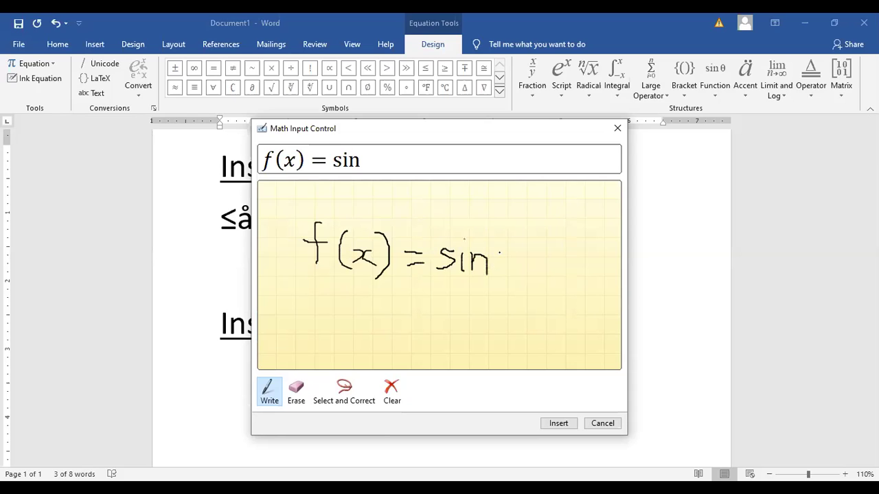
pyautogui.moveTo(508, 259)
pyautogui.mouseDown()
pyautogui.moveTo(501, 271)
pyautogui.moveTo(520, 276)
pyautogui.mouseUp()
pyautogui.click(560, 424)
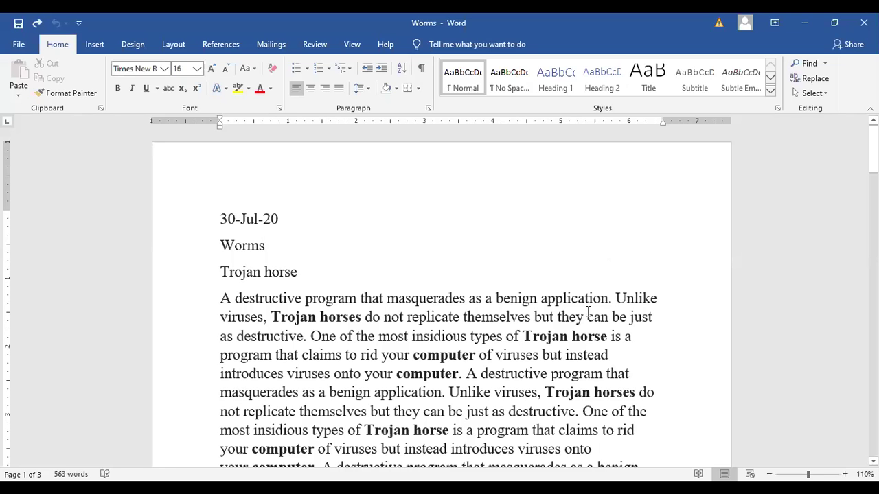
pyautogui.scroll(-1, 577, 297)
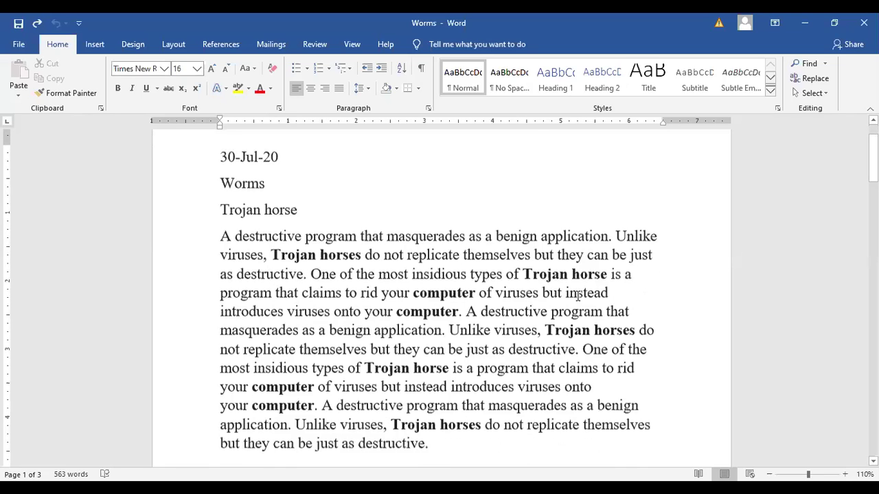
pyautogui.scroll(-1, 577, 296)
pyautogui.scroll(-4, 577, 296)
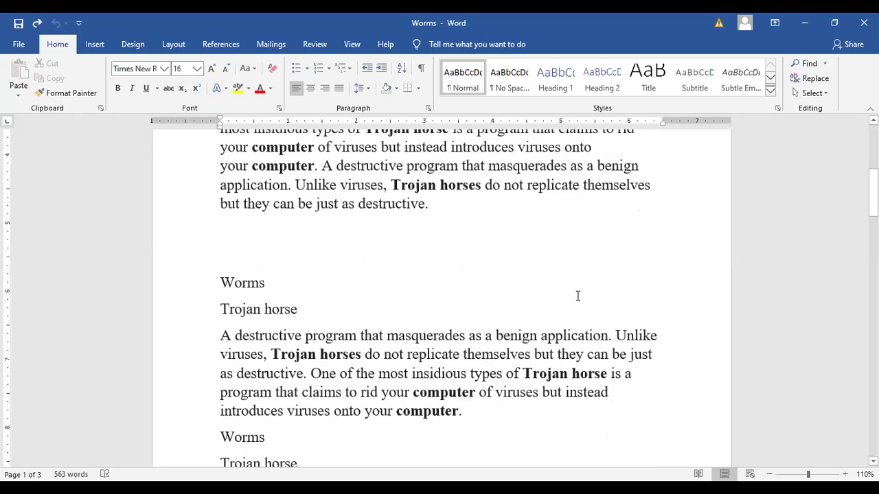
pyautogui.scroll(-2, 577, 296)
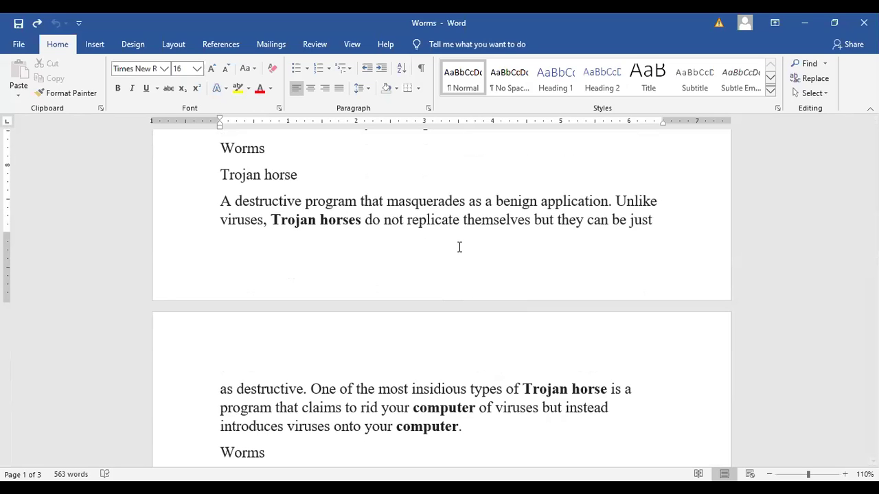
pyautogui.scroll(4, 459, 247)
pyautogui.scroll(1, 459, 247)
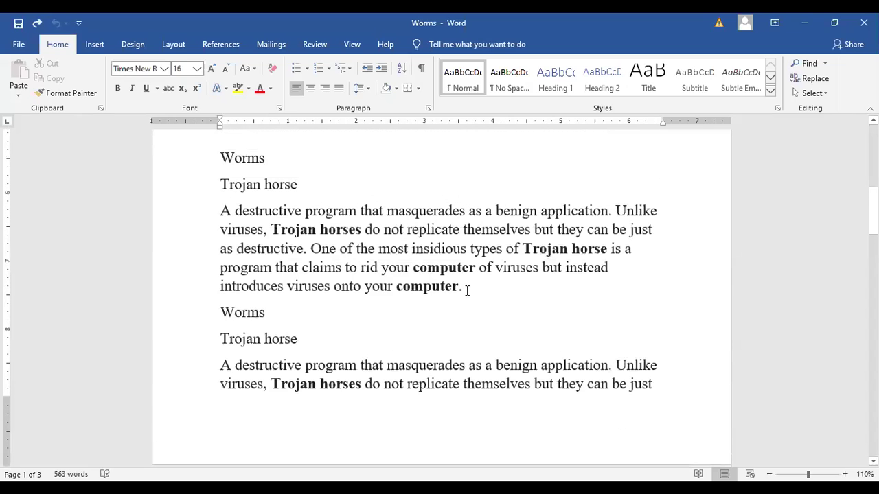
pyautogui.click(466, 288)
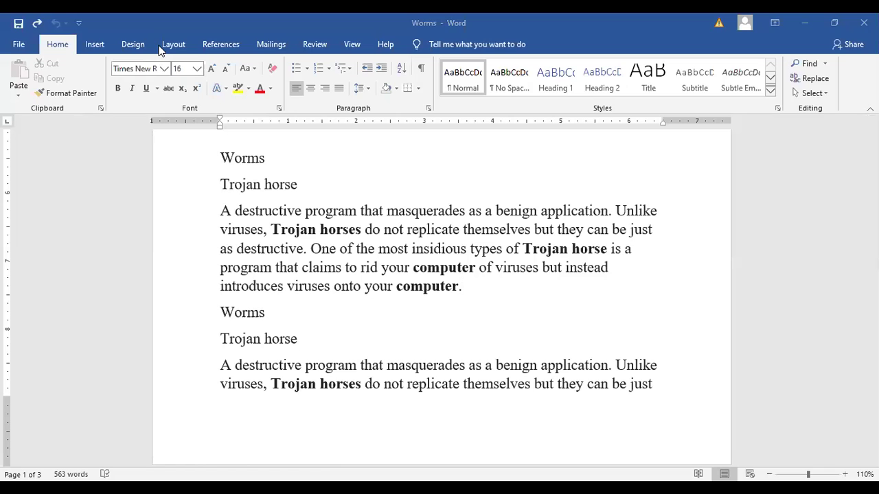
# - Insert a Page break from Layout > Breaks so the next Worms heading starts a new page
pyautogui.click(162, 48)
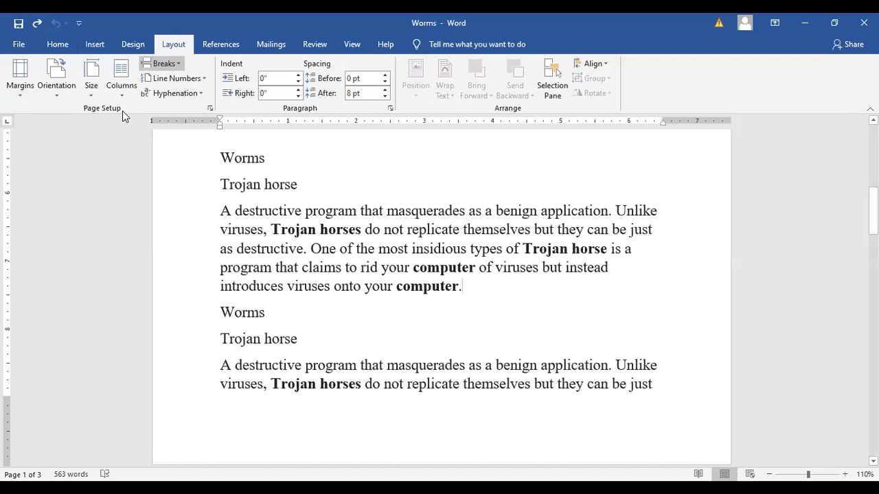
pyautogui.click(172, 64)
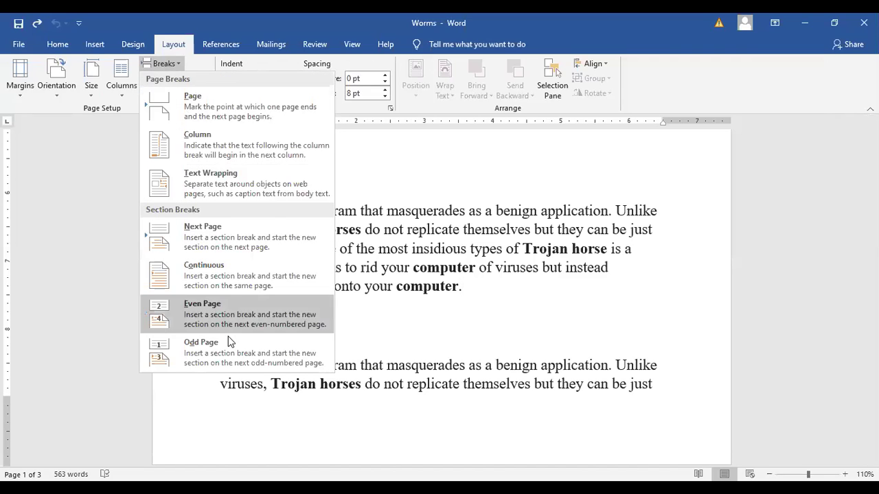
pyautogui.click(286, 110)
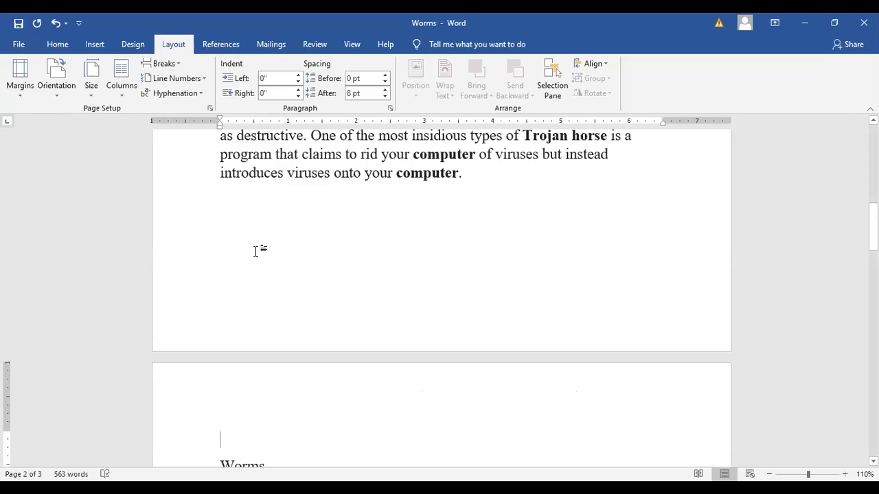
pyautogui.scroll(1, 204, 231)
pyautogui.scroll(4, 204, 231)
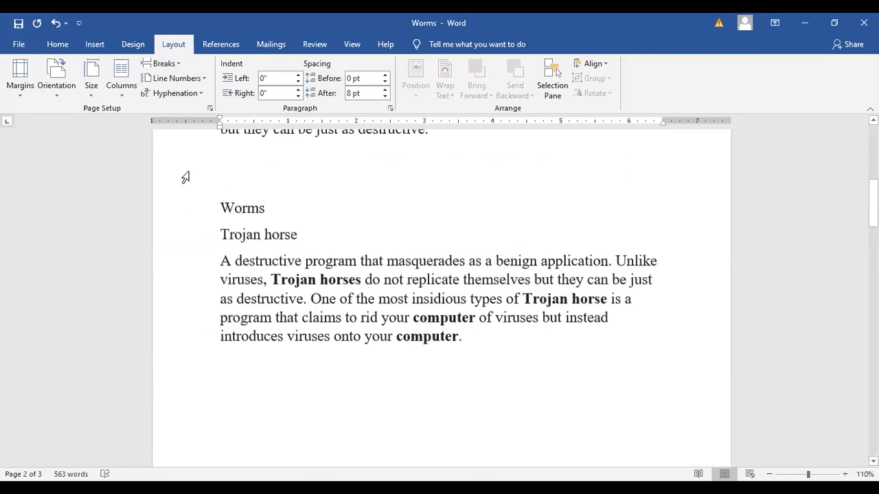
# - Add Next Page, Continuous and Even Page section breaks to the Worms document
pyautogui.click(168, 67)
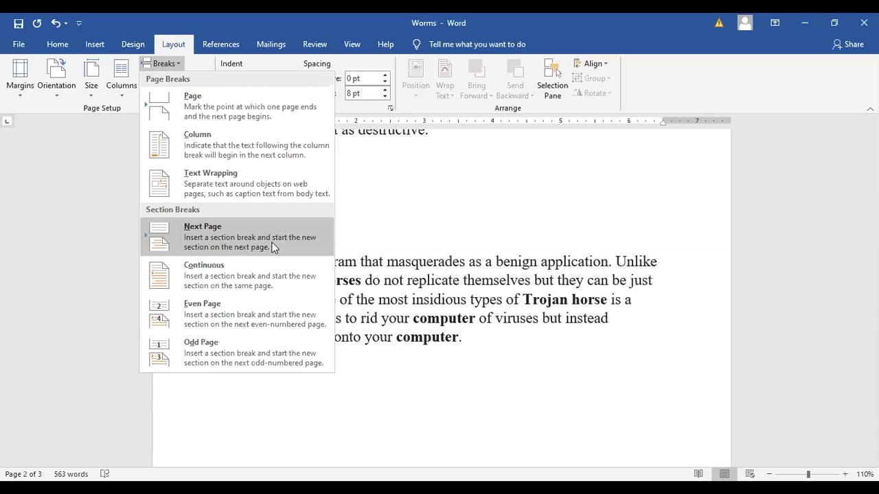
pyautogui.click(273, 247)
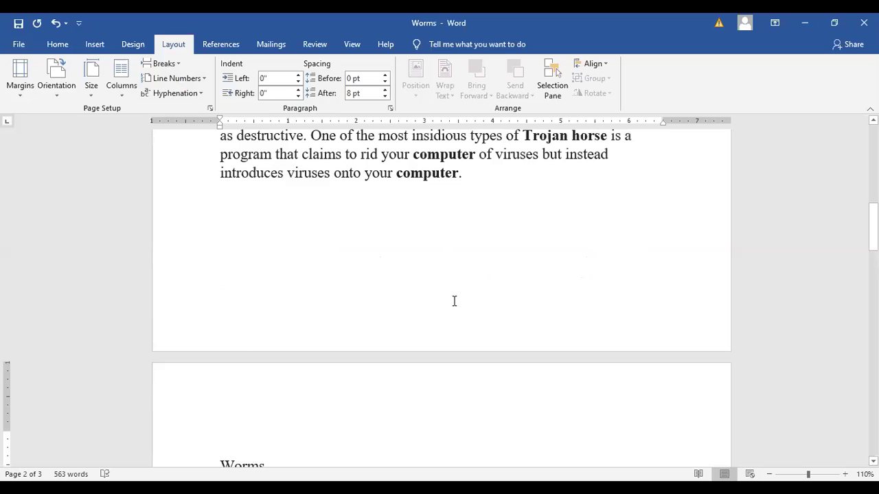
pyautogui.scroll(-3, 386, 429)
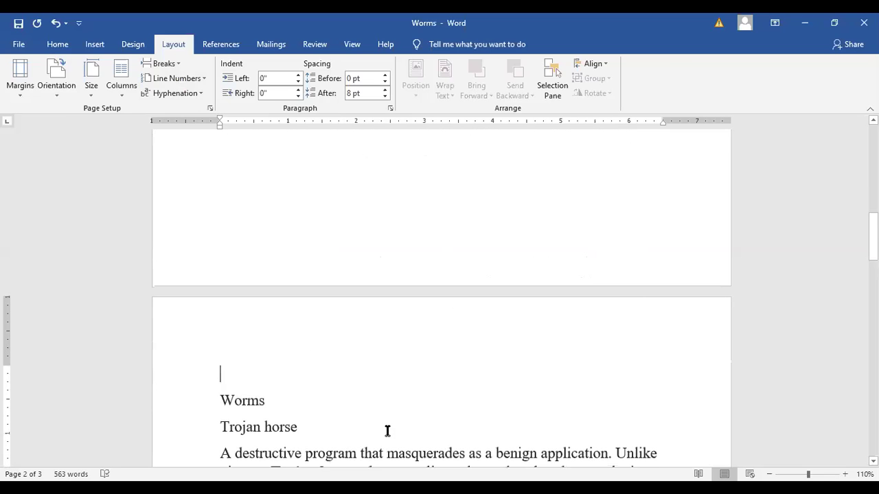
pyautogui.scroll(-9, 387, 431)
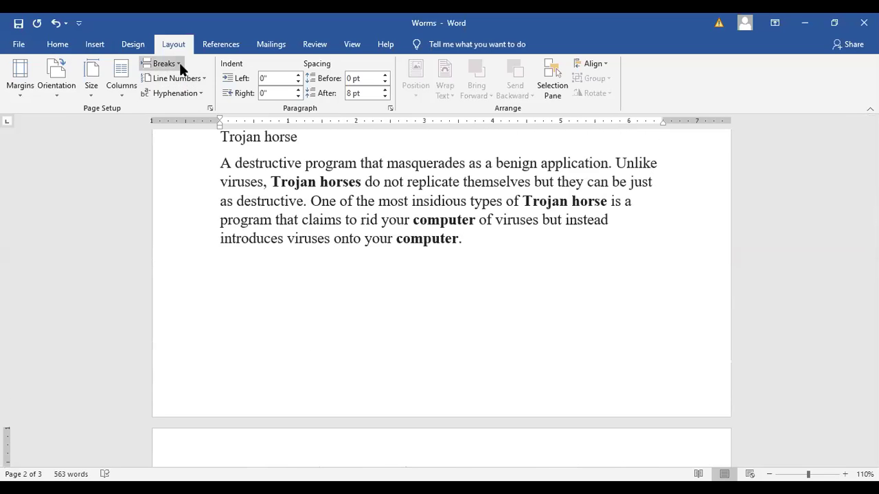
pyautogui.click(178, 67)
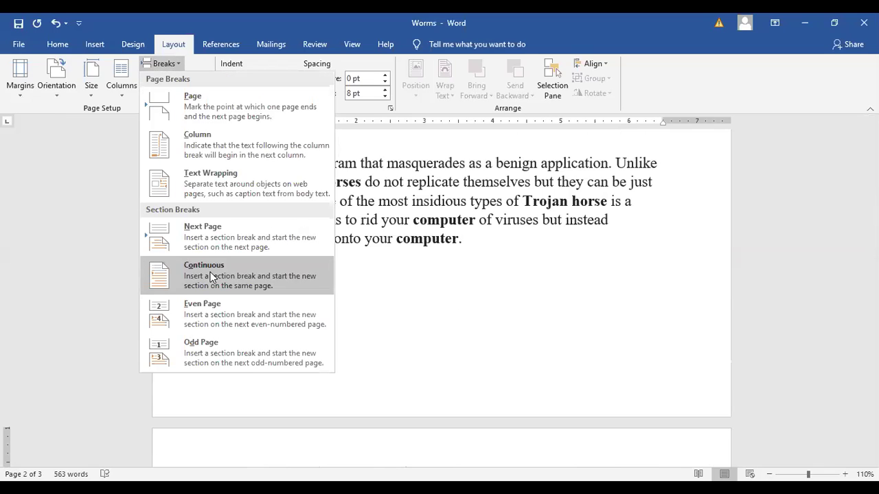
pyautogui.click(210, 272)
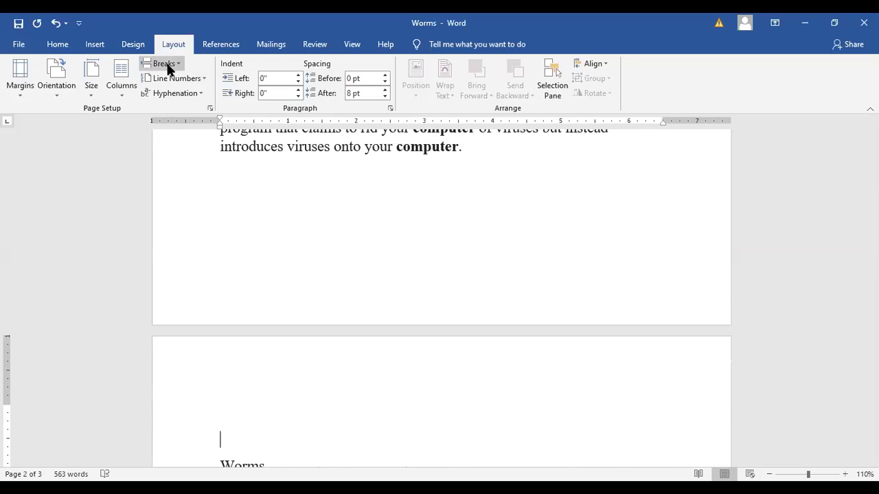
pyautogui.click(164, 64)
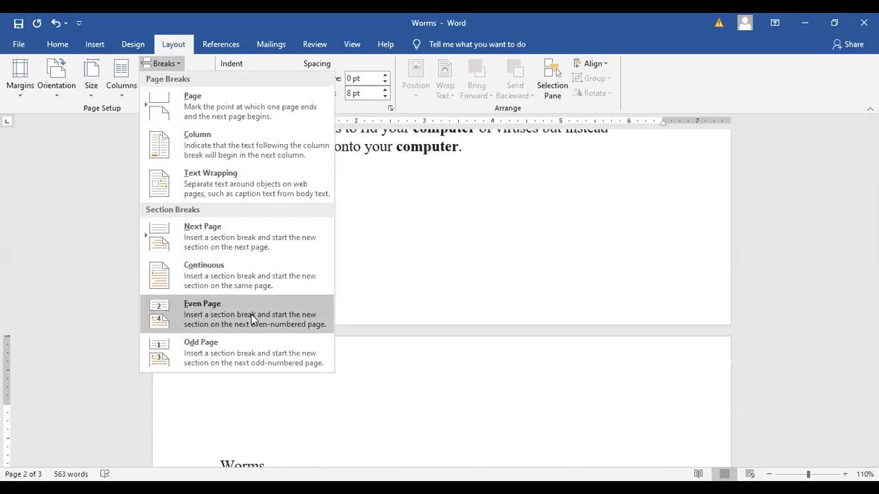
pyautogui.click(252, 317)
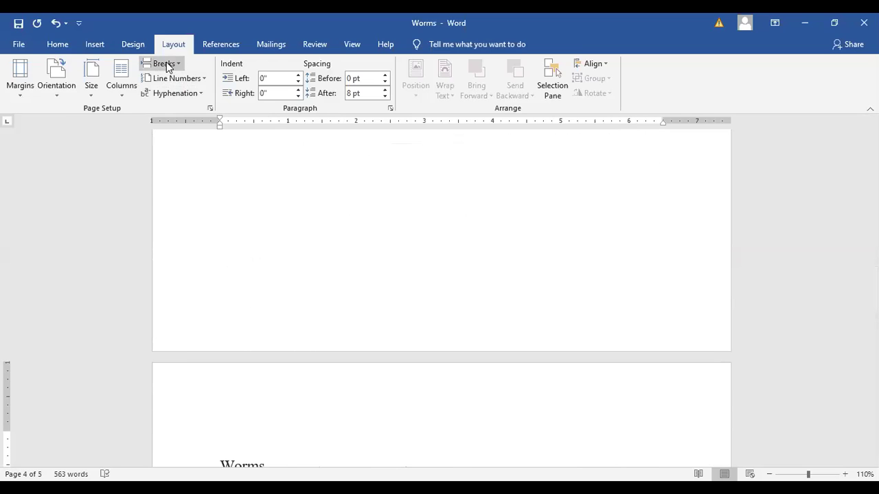
pyautogui.click(94, 45)
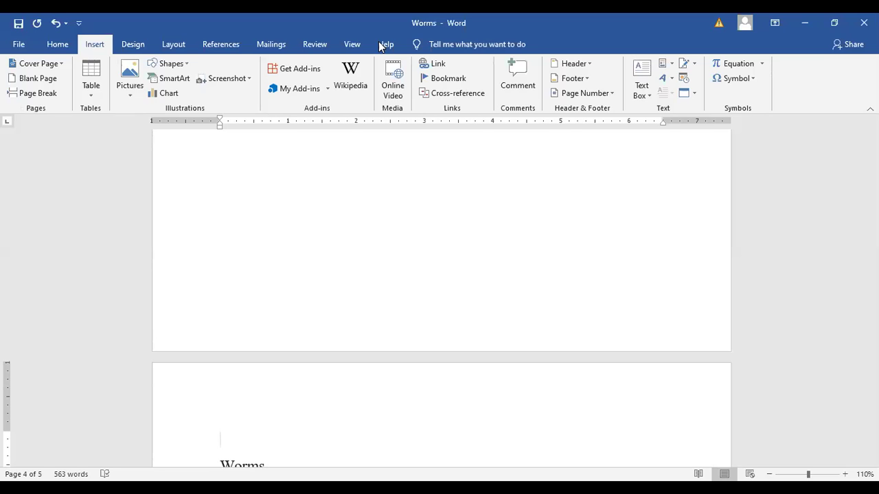
# - Add a Plain Number 1 page number at the top of the page, then close the header
pyautogui.click(585, 93)
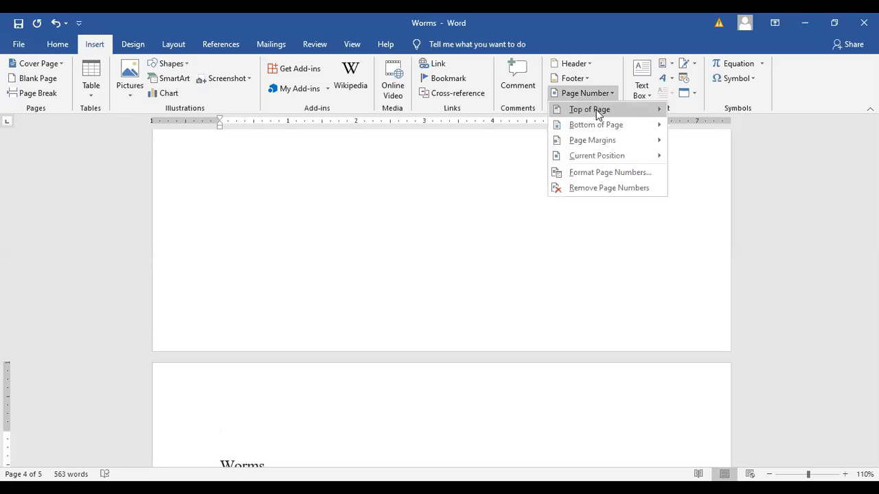
pyautogui.moveTo(597, 115)
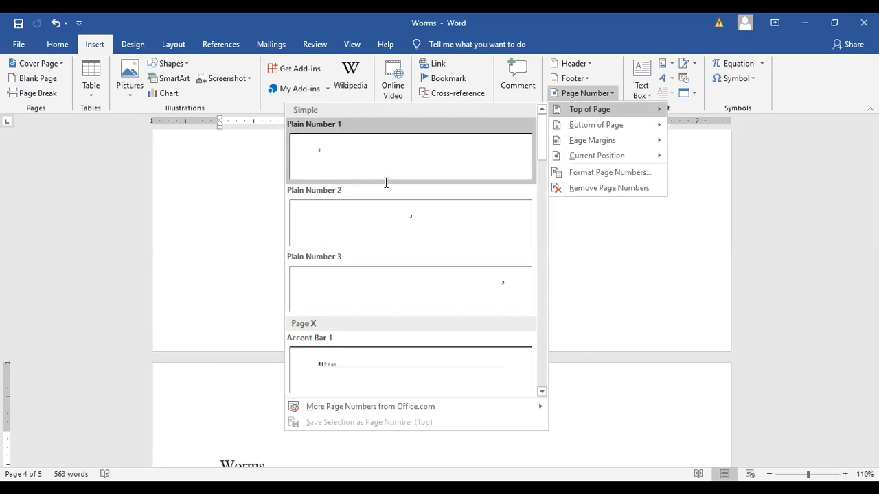
pyautogui.click(385, 178)
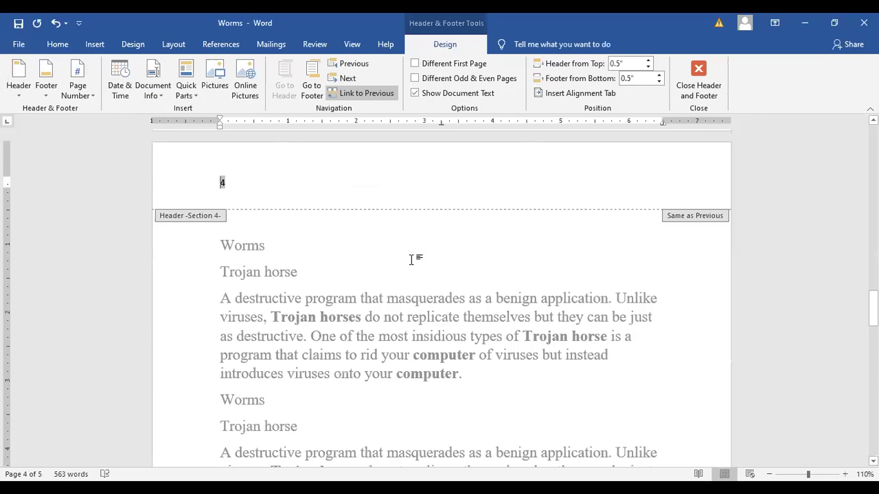
pyautogui.doubleClick(412, 260)
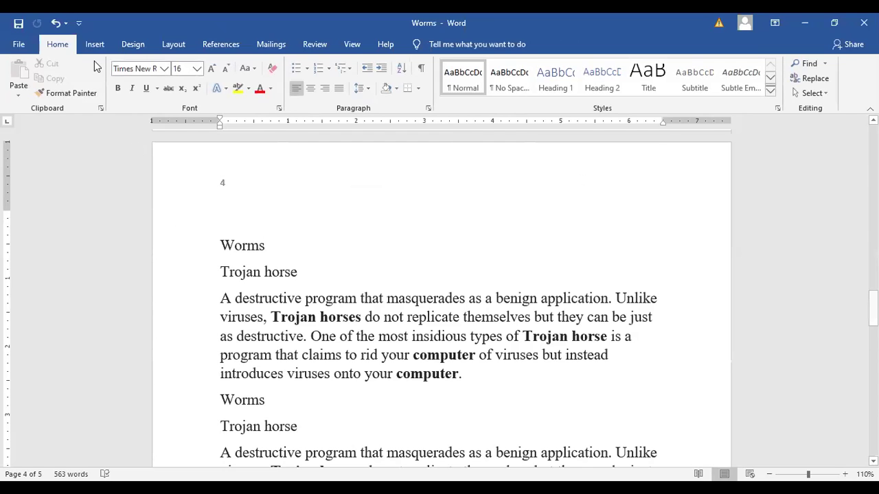
# - Insert an Odd Page section break so Trojan horse starts on page 5
pyautogui.click(173, 44)
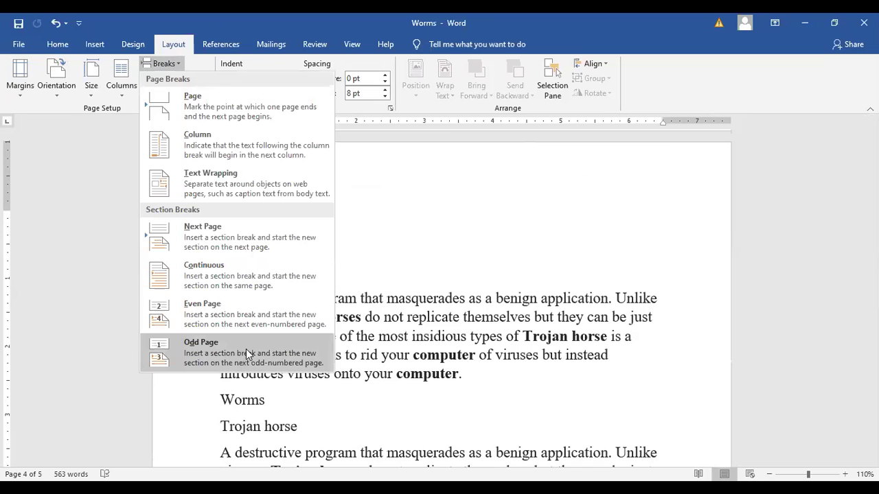
pyautogui.click(246, 349)
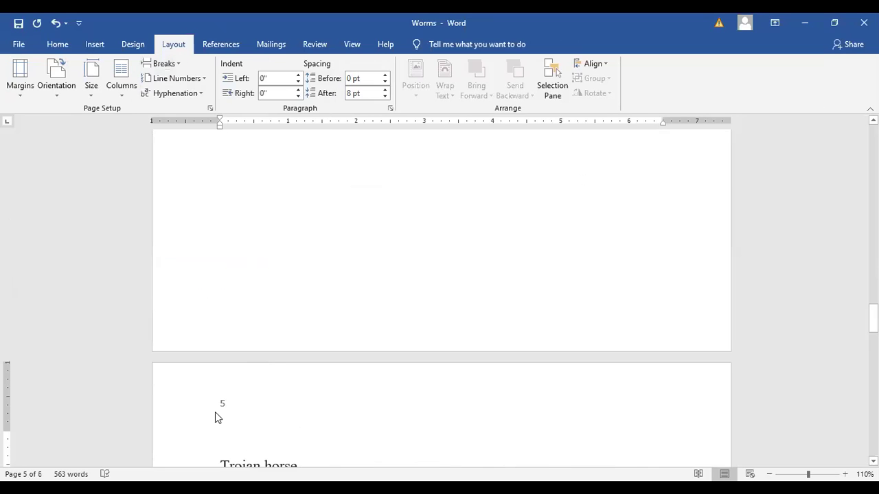
pyautogui.scroll(-2, 355, 413)
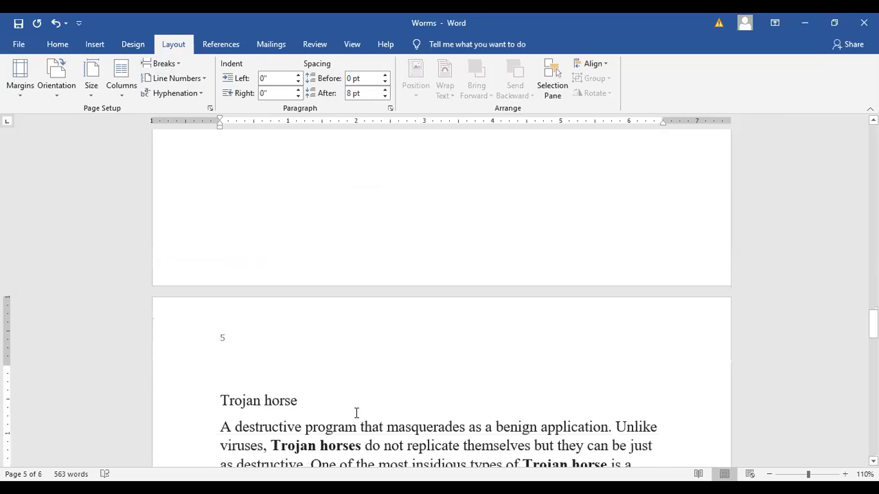
pyautogui.scroll(-3, 356, 412)
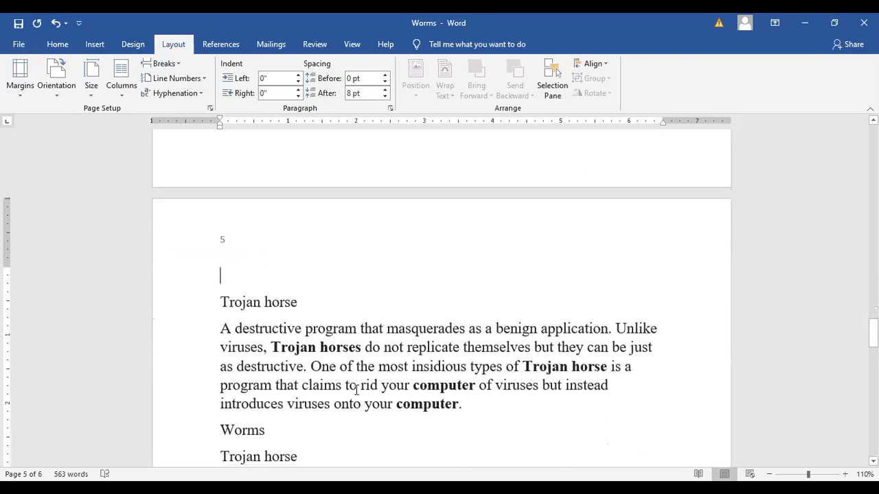
pyautogui.scroll(5, 356, 396)
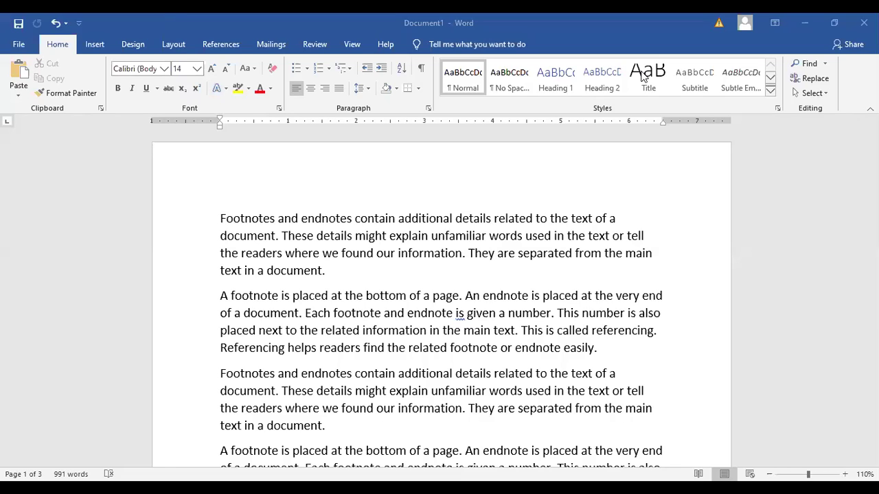
# - Insert an endnote after END reading 'Revise the concepts learnt in this chapter'
pyautogui.click(212, 45)
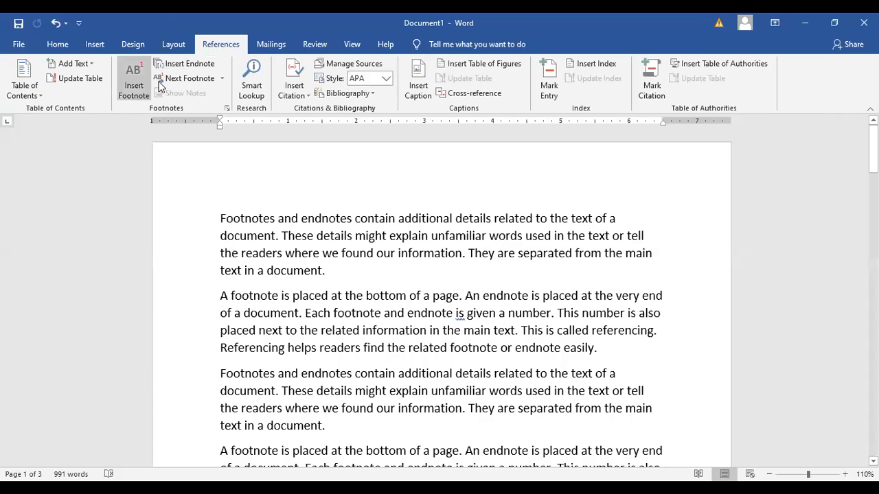
pyautogui.click(193, 64)
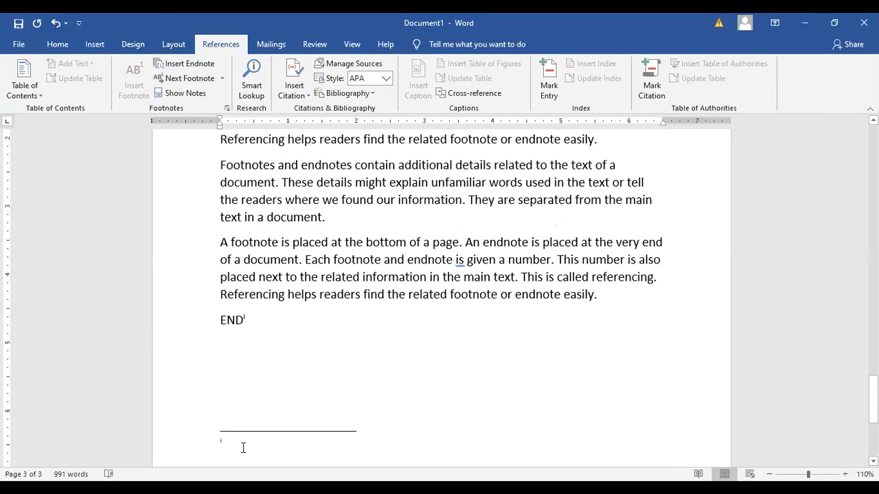
pyautogui.write('Re')
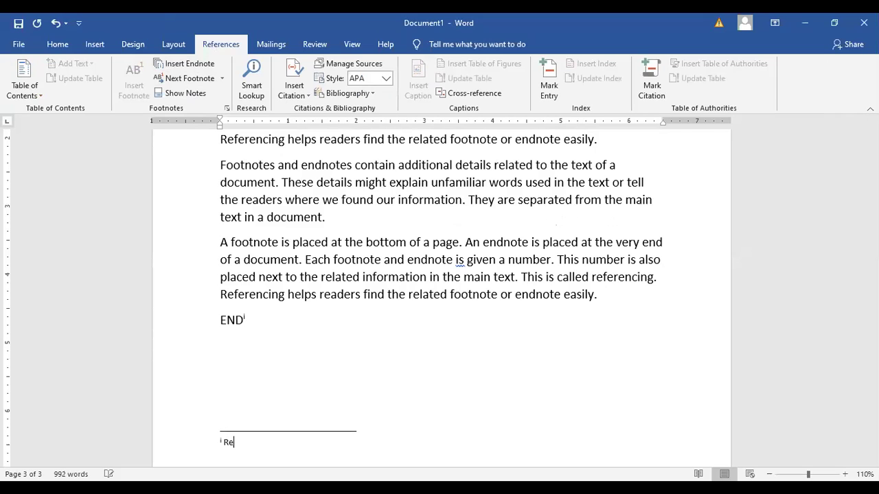
pyautogui.write('vise th')
pyautogui.write('is ')
pyautogui.write('ch')
pyautogui.press('BackSpace')
pyautogui.press('BackSpace')
pyautogui.press('BackSpace')
pyautogui.press('BackSpace')
pyautogui.press('BackSpace')
pyautogui.press('BackSpace')
pyautogui.write('he concepts learn')
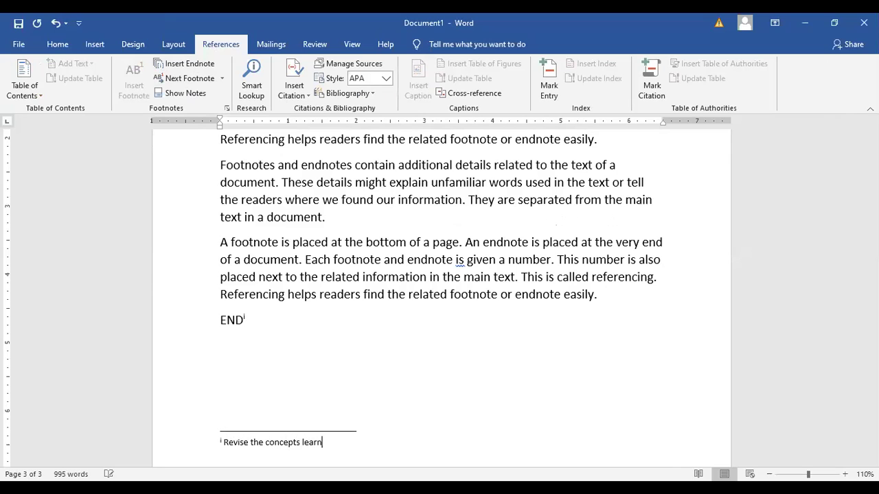
pyautogui.write('t in this chapter')
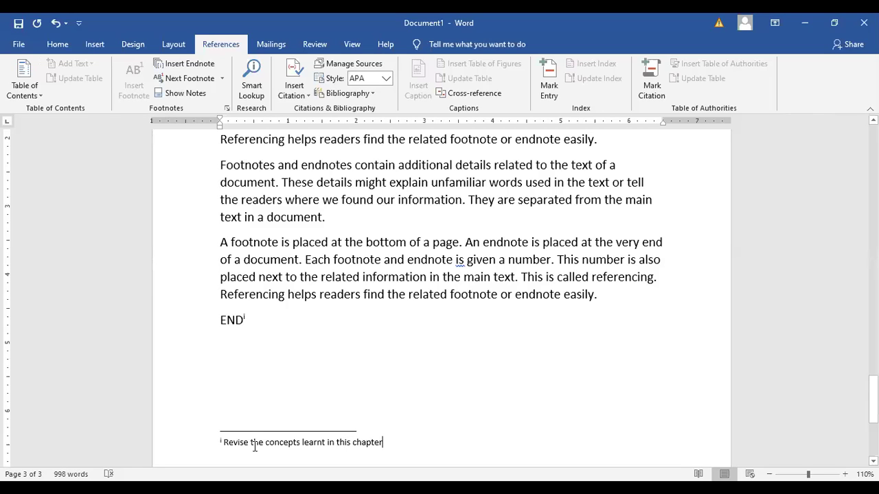
pyautogui.scroll(1, 387, 383)
pyautogui.scroll(1, 387, 383)
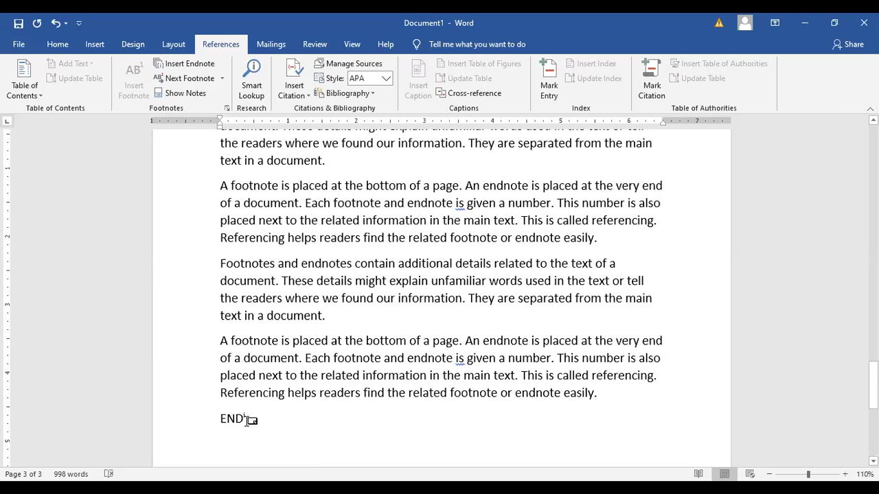
pyautogui.moveTo(249, 422)
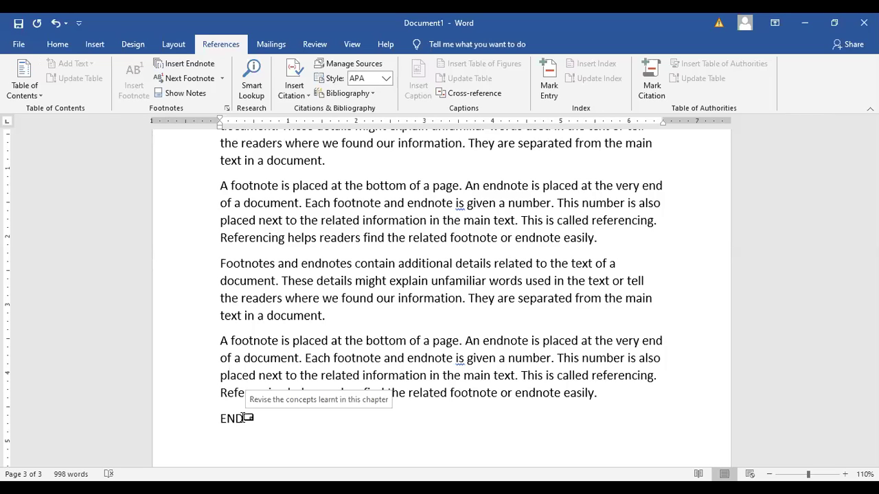
# - Jump to the next note and insert a new footnote after END for 'Right Byte 2'
pyautogui.click(202, 82)
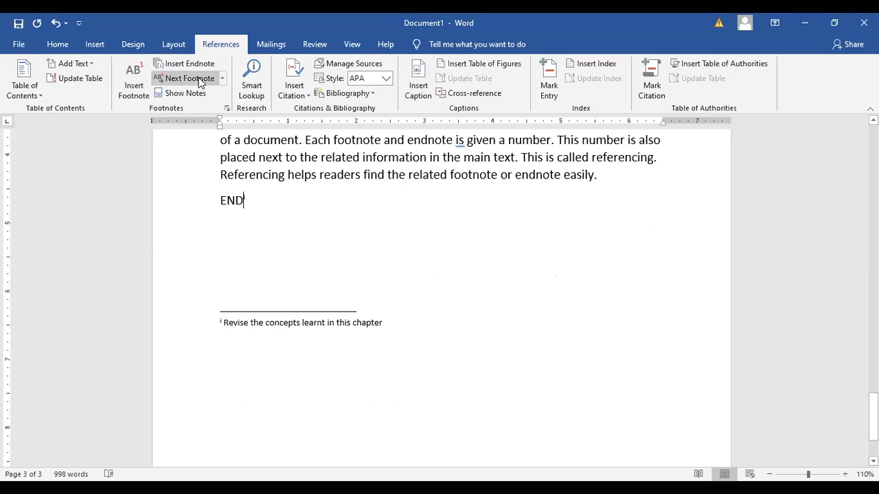
pyautogui.click(136, 81)
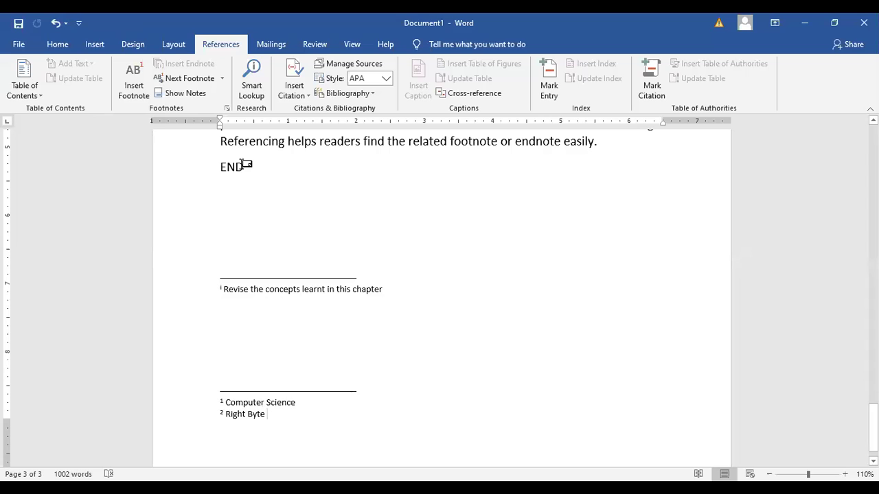
pyautogui.moveTo(244, 164)
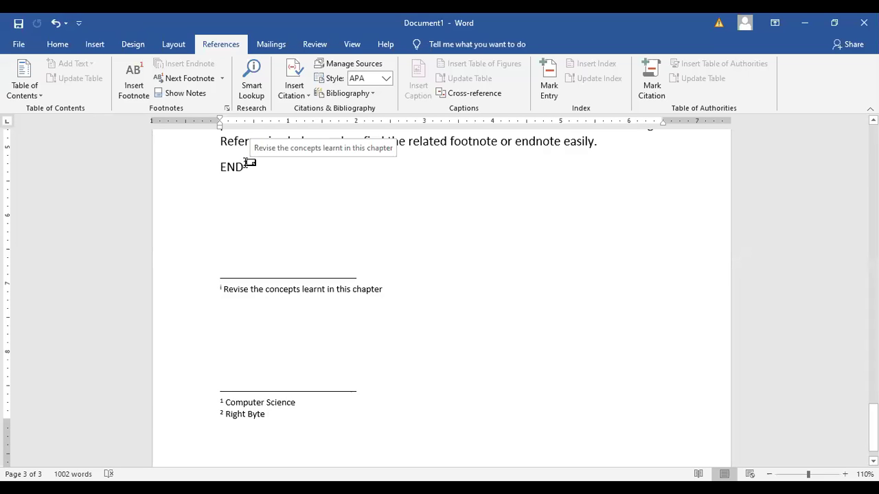
pyautogui.click(270, 415)
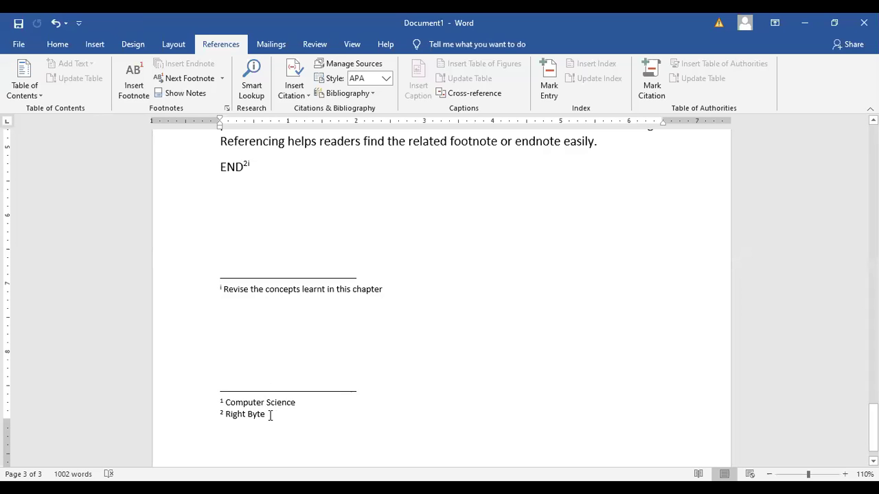
# - Check END's footnotes 'Computer Science' and 'Right Byte 2' by double-clicking its note mark
pyautogui.scroll(2, 282, 222)
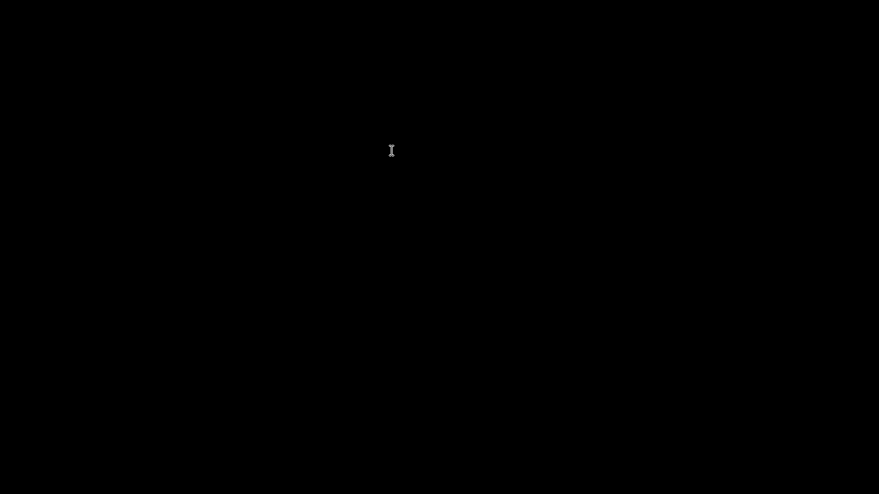
pyautogui.scroll(-1, 419, 343)
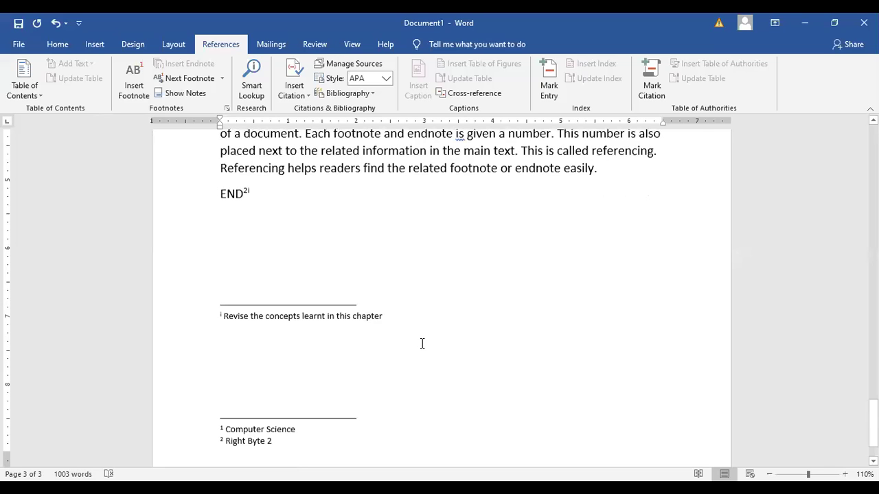
pyautogui.doubleClick(246, 198)
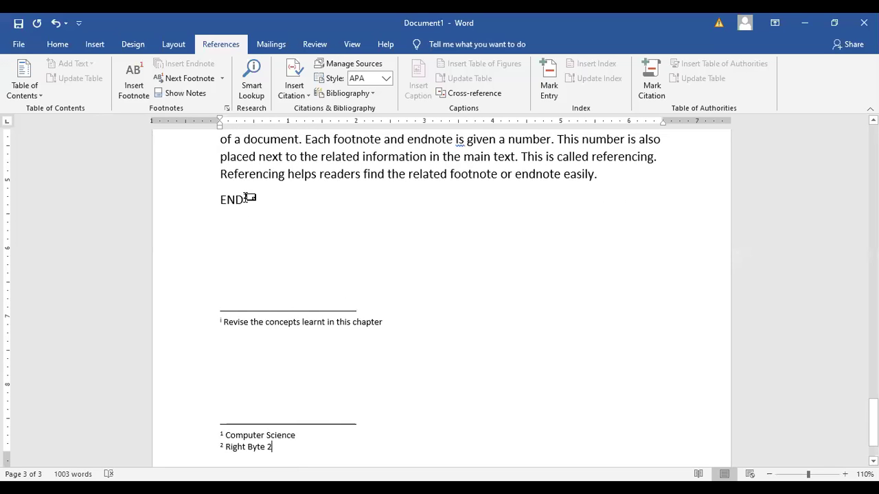
pyautogui.moveTo(241, 196)
pyautogui.scroll(-2, 519, 379)
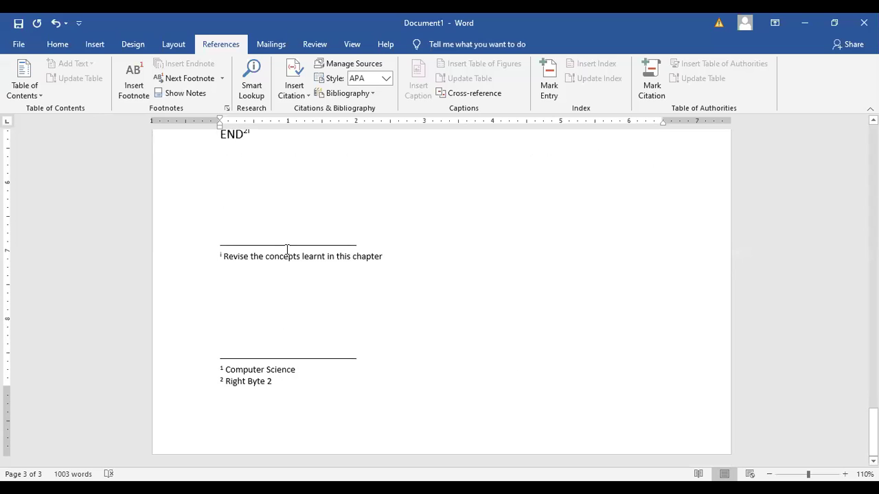
pyautogui.scroll(2, 286, 251)
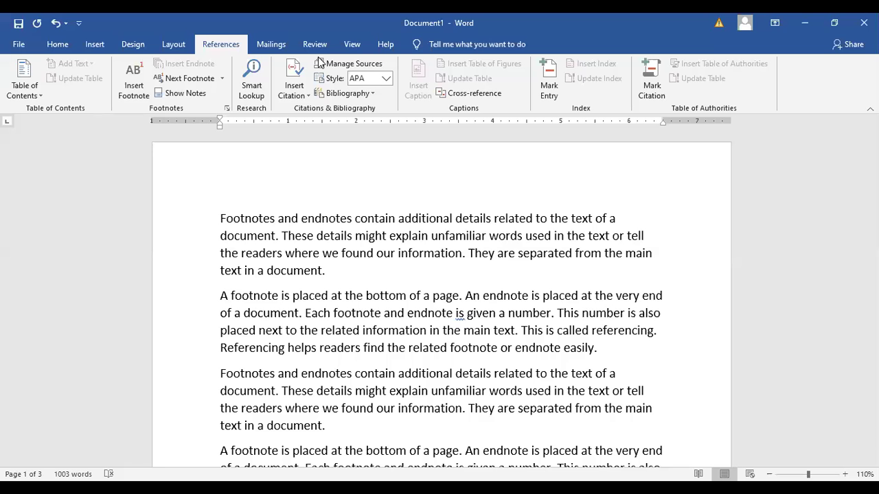
# - Open the Print screen from File and raise Copies to 3
pyautogui.click(18, 44)
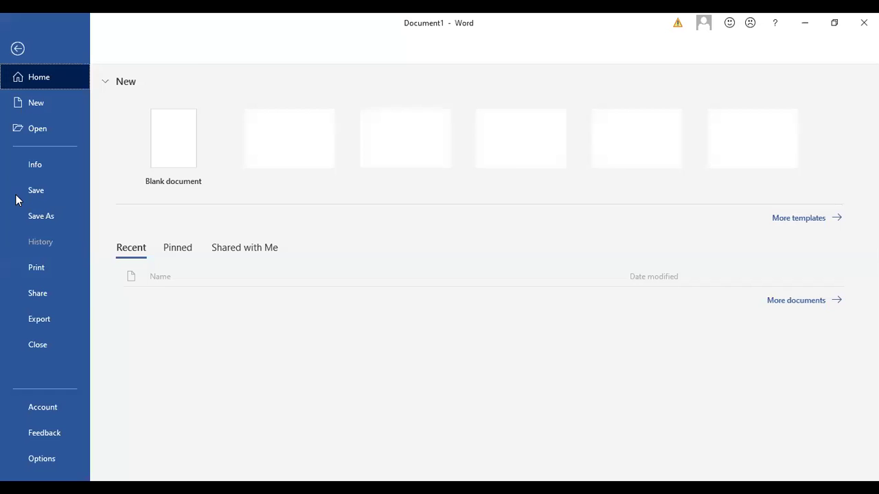
pyautogui.click(24, 268)
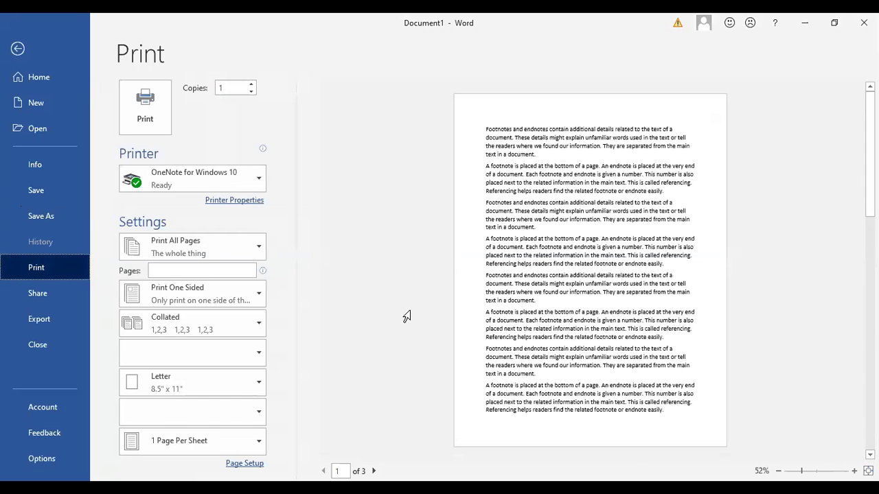
pyautogui.scroll(-2, 407, 316)
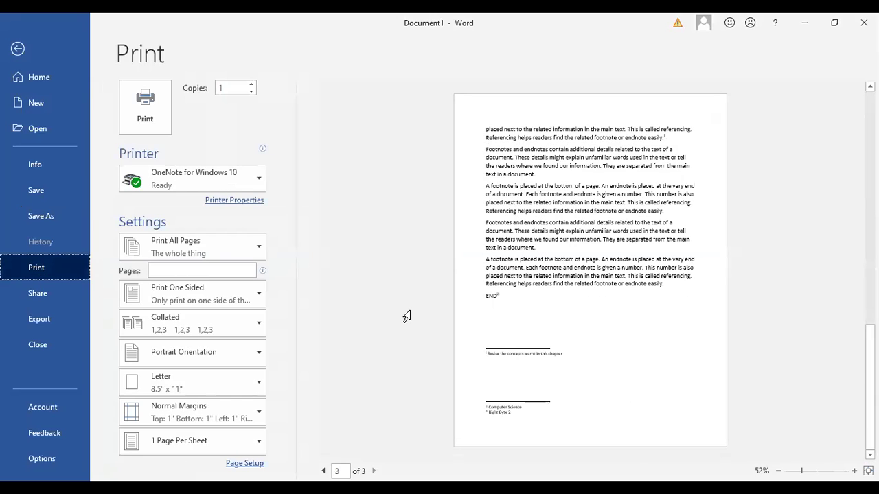
pyautogui.scroll(1, 407, 316)
pyautogui.scroll(1, 407, 316)
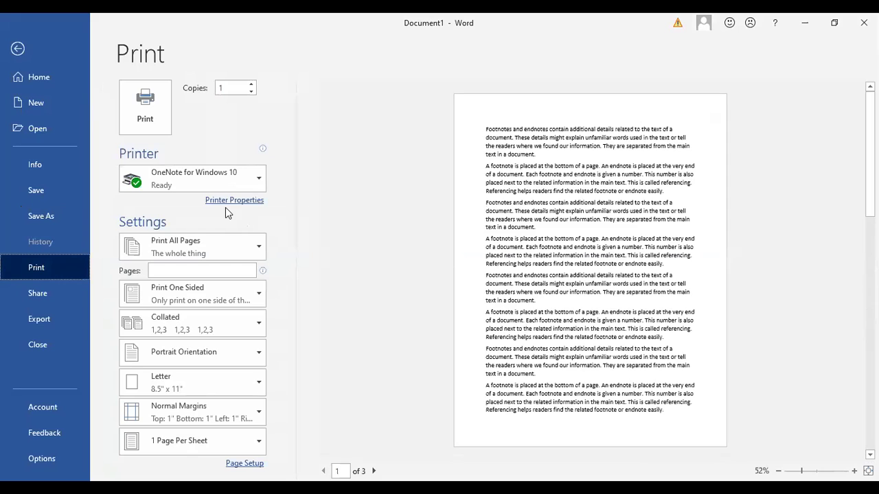
pyautogui.click(253, 84)
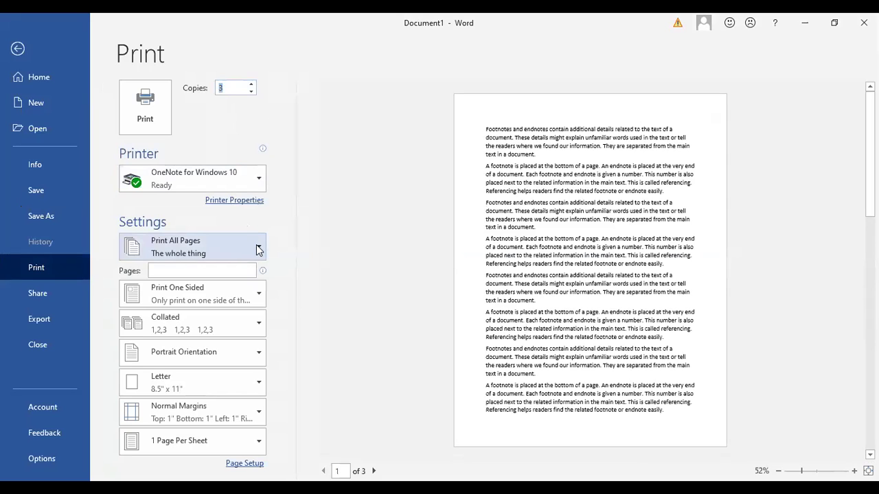
# - Choose Manually Print on Both Sides, leaving Collated and 1 page per sheet unchanged
pyautogui.click(259, 296)
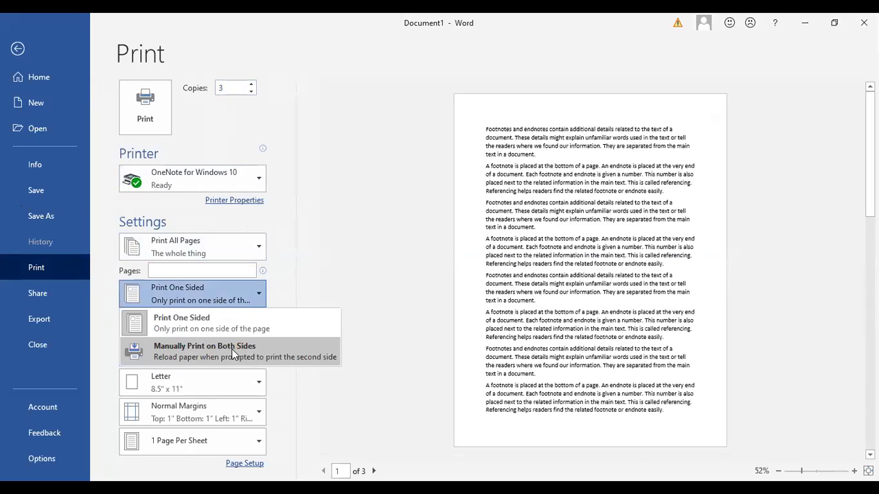
pyautogui.click(234, 353)
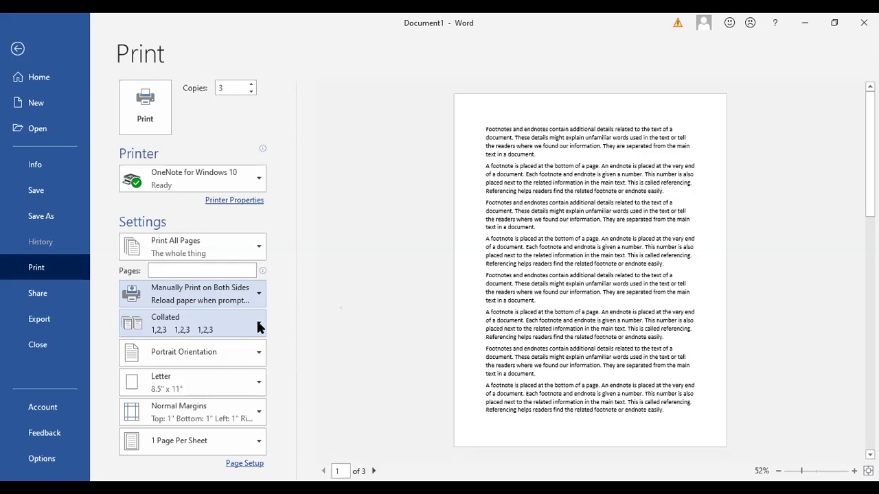
pyautogui.click(259, 327)
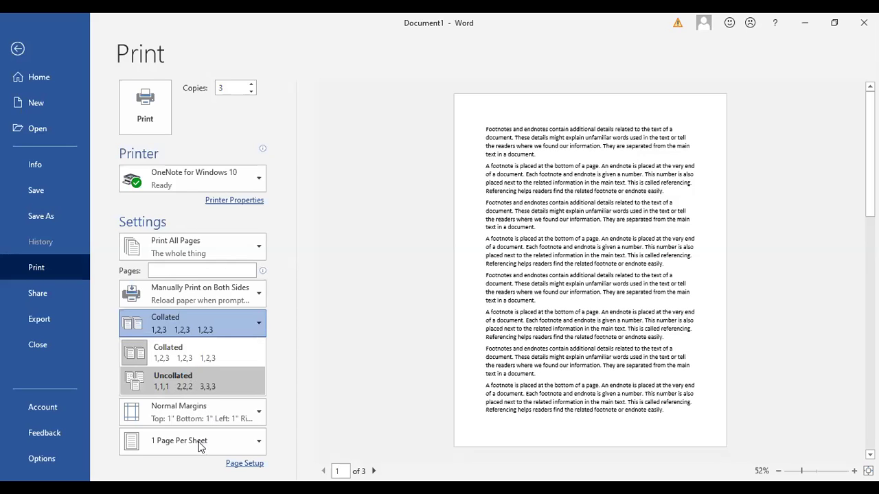
pyautogui.click(258, 442)
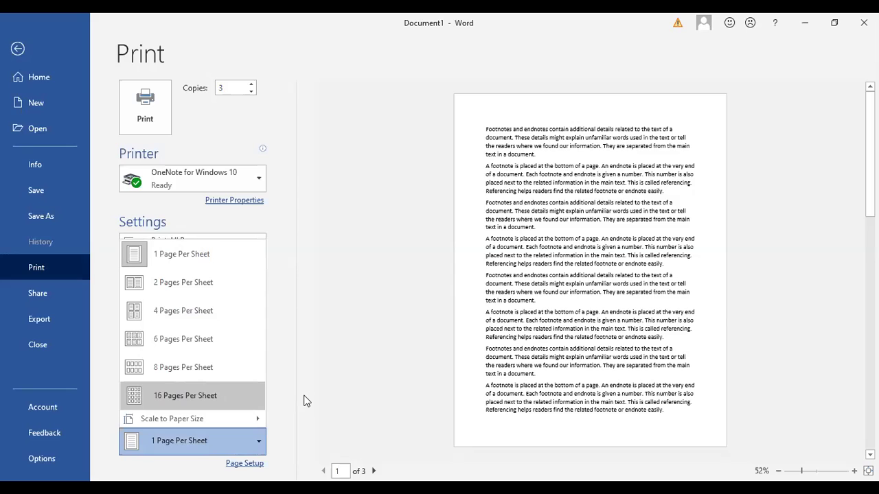
pyautogui.press('Escape')
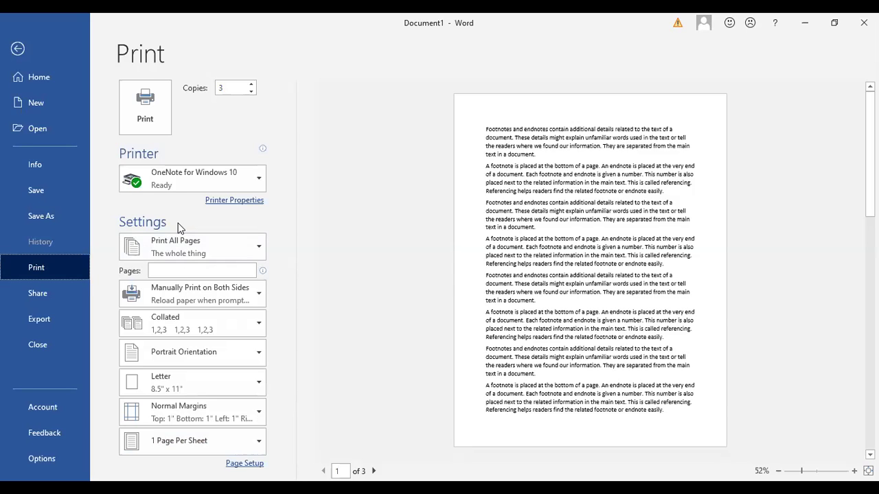
# - Set printing to Landscape and confirm Letter paper at 11" by 8.5" in Page Setup
pyautogui.click(260, 356)
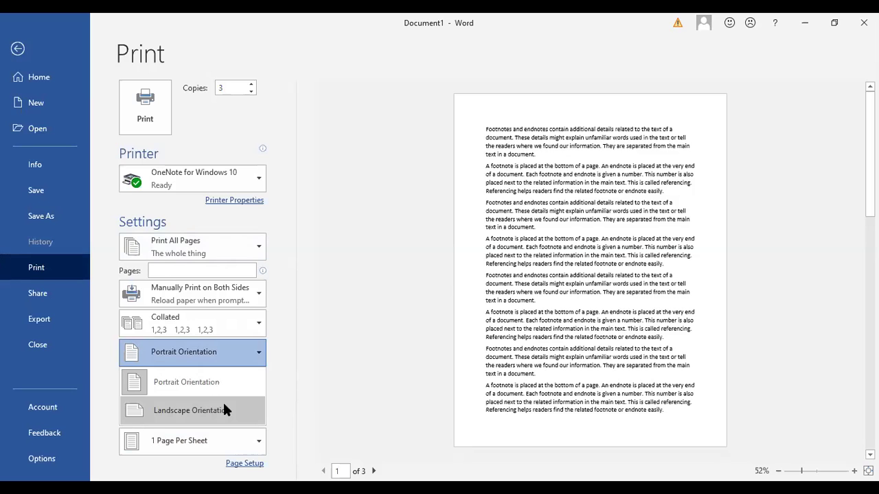
pyautogui.click(224, 410)
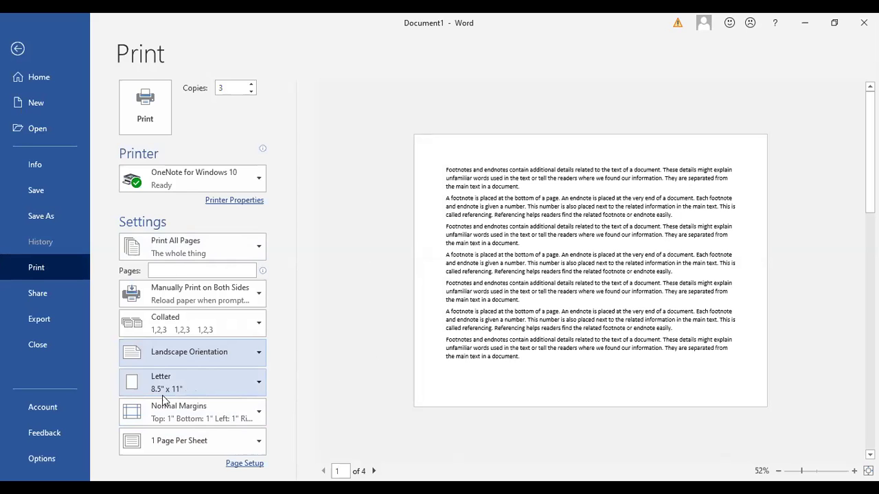
pyautogui.click(259, 385)
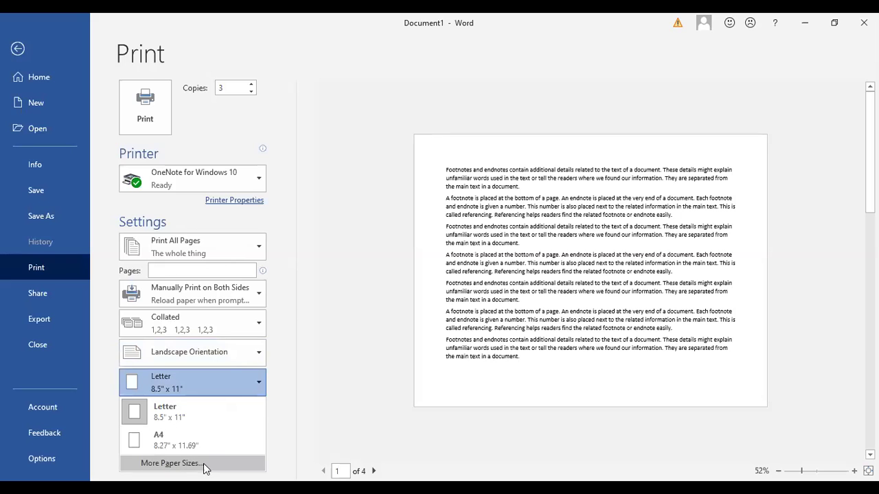
pyautogui.click(204, 465)
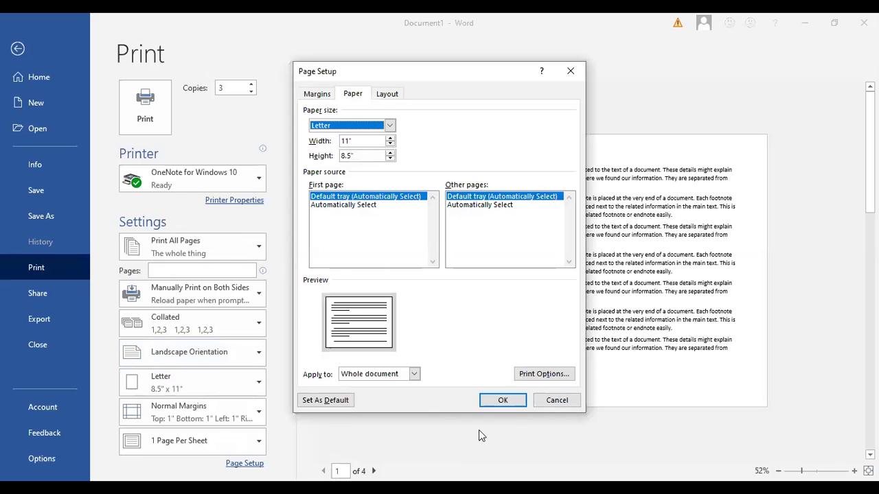
pyautogui.click(512, 402)
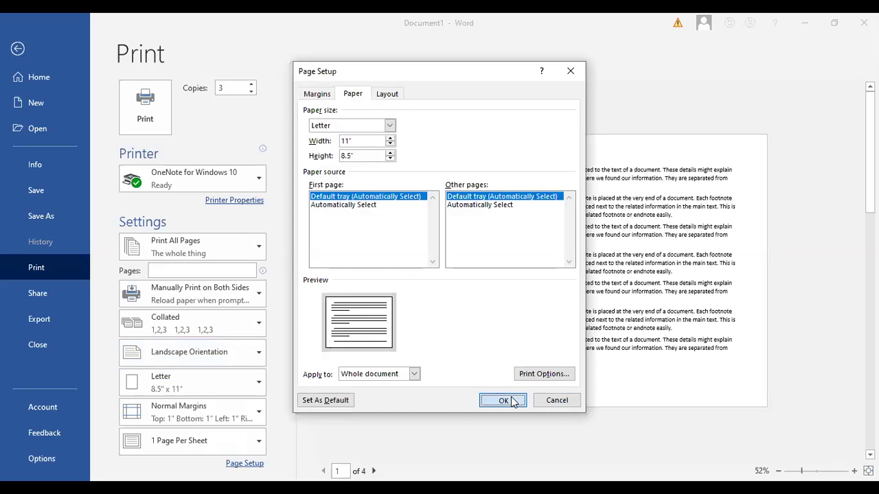